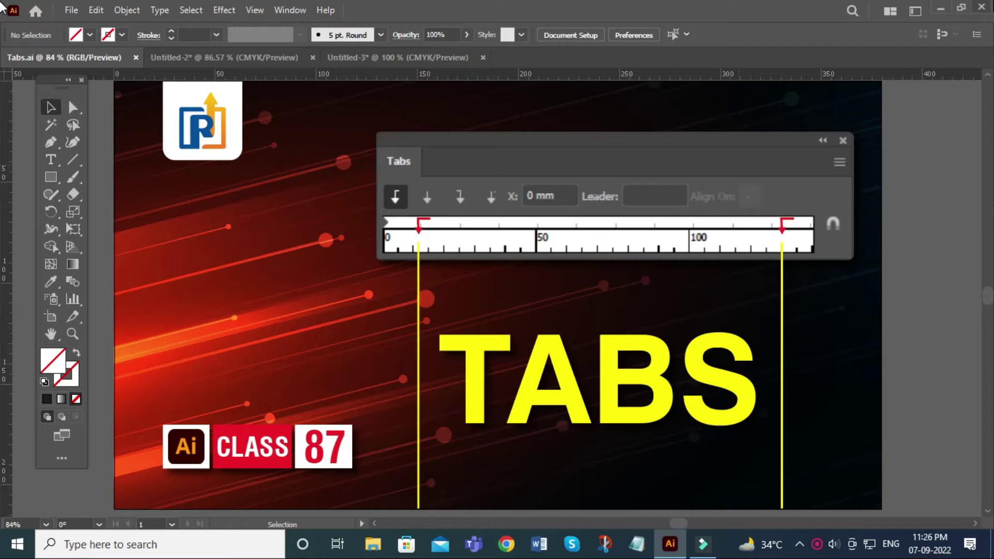
Step: Switch to the Untitled-2 document holding the Lorem ipsum placeholder paragraphs
click(179, 51)
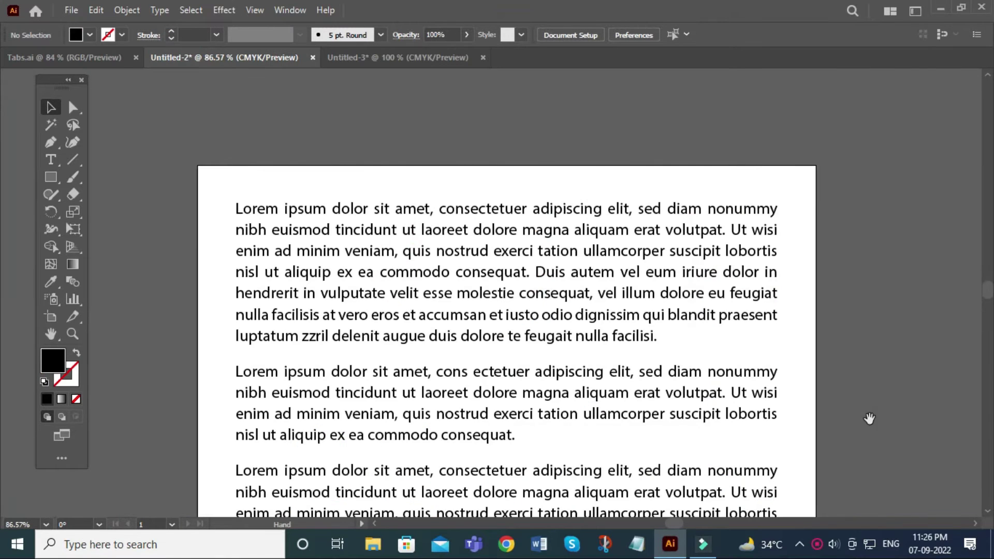
Step: Bring the third paragraph into view and show the rulers with Ctrl+R
drag(870, 417, 871, 331)
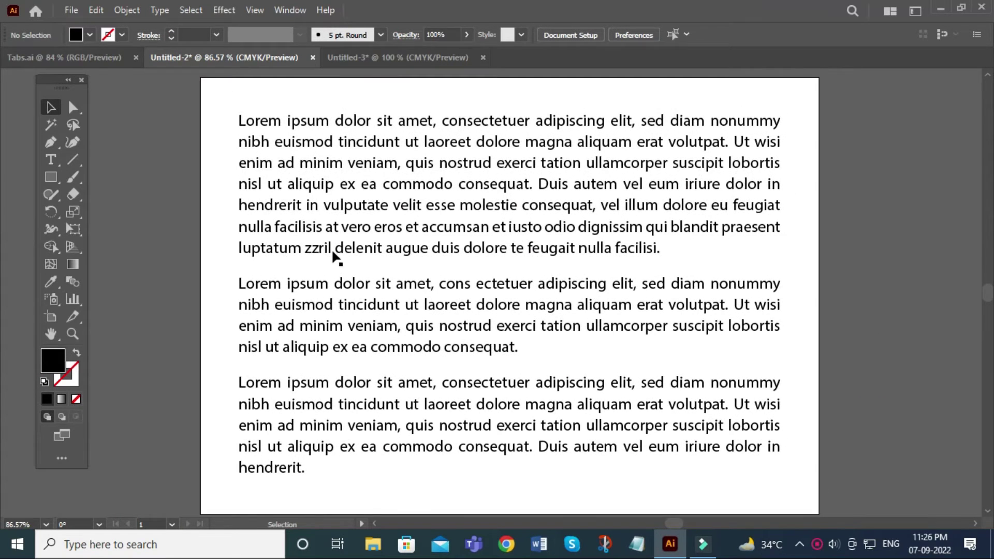
click(332, 249)
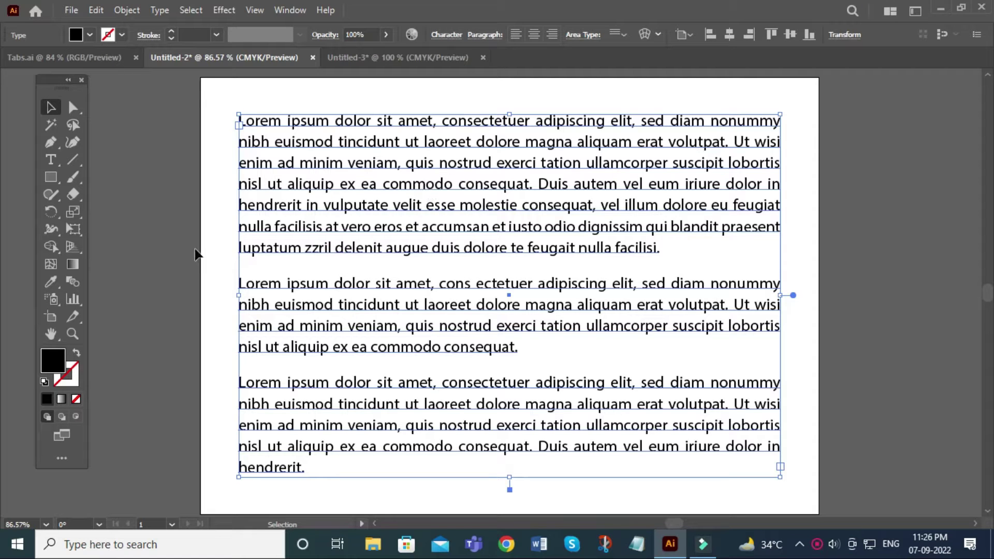
click(131, 281)
key(ctrl+r)
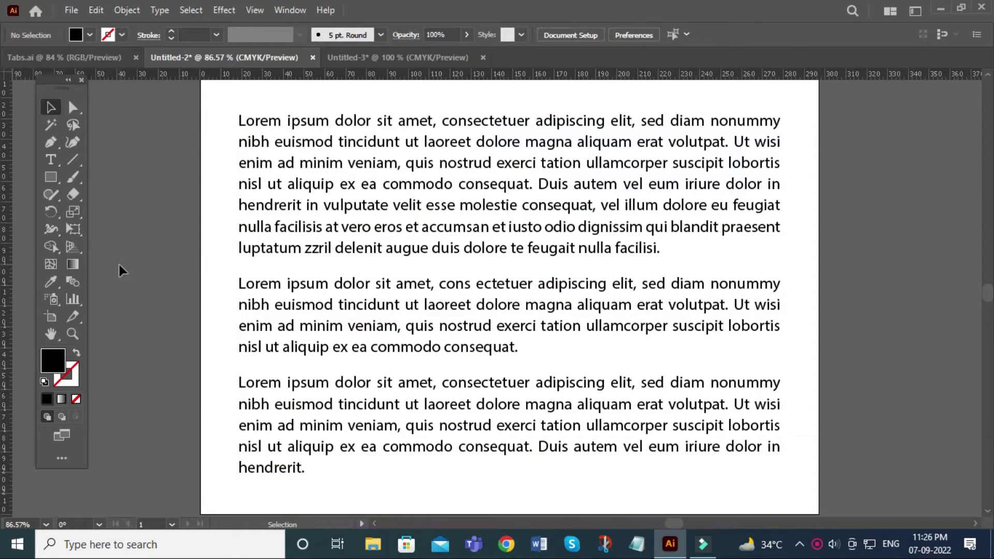
Step: With the text deselected, go through the Window menu toward Type > Tabs
click(241, 124)
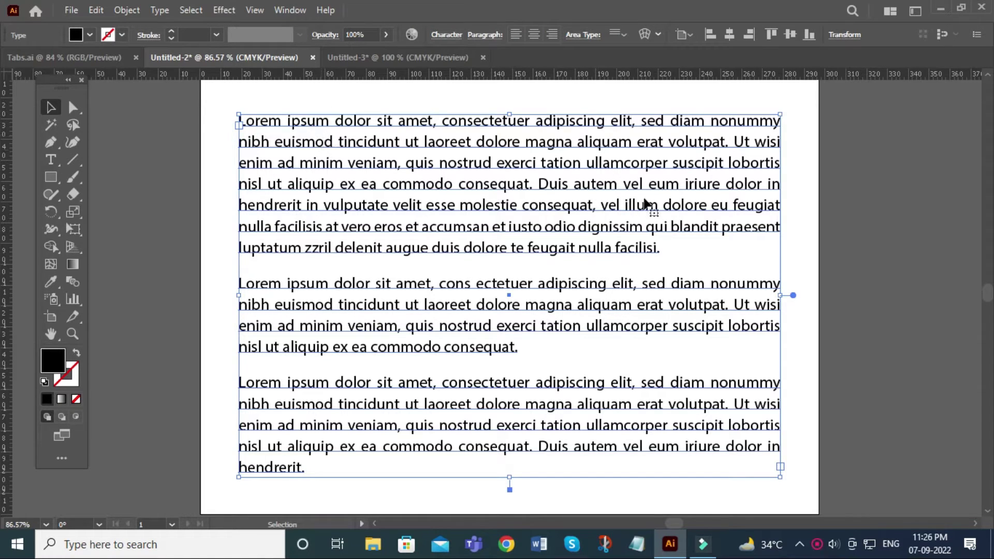
click(861, 273)
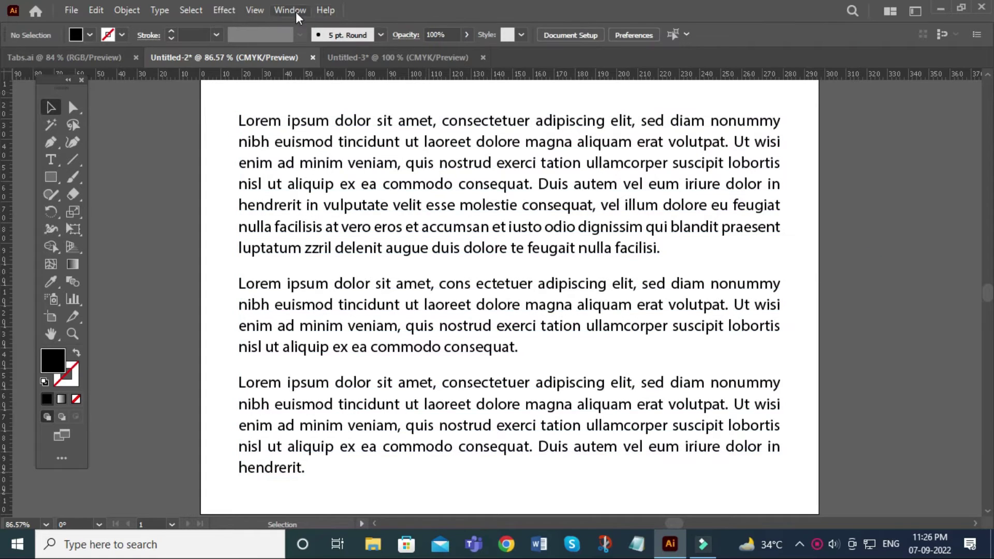
click(290, 10)
scroll(383, 497, down, 2)
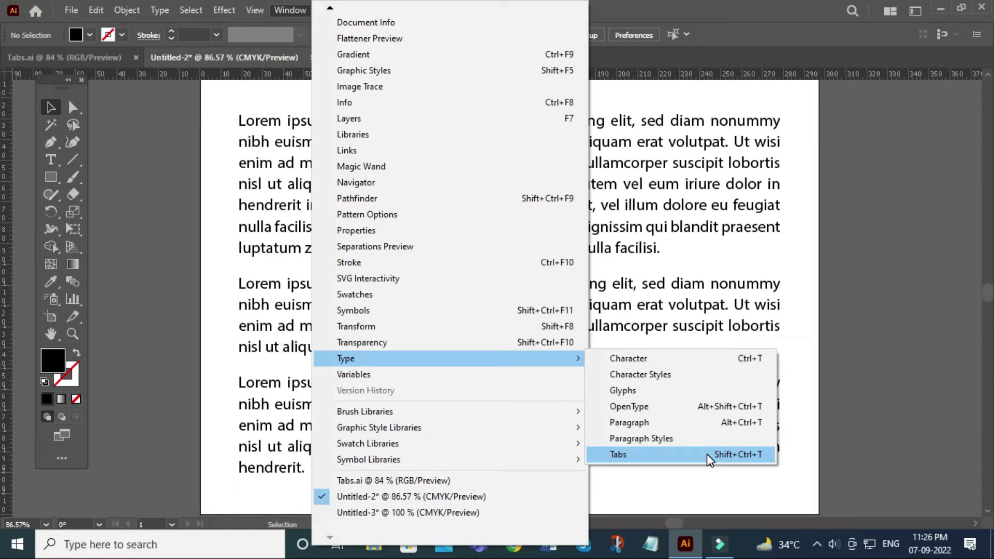
Step: Open the Tabs panel and position it just above the Lorem ipsum text block
click(707, 454)
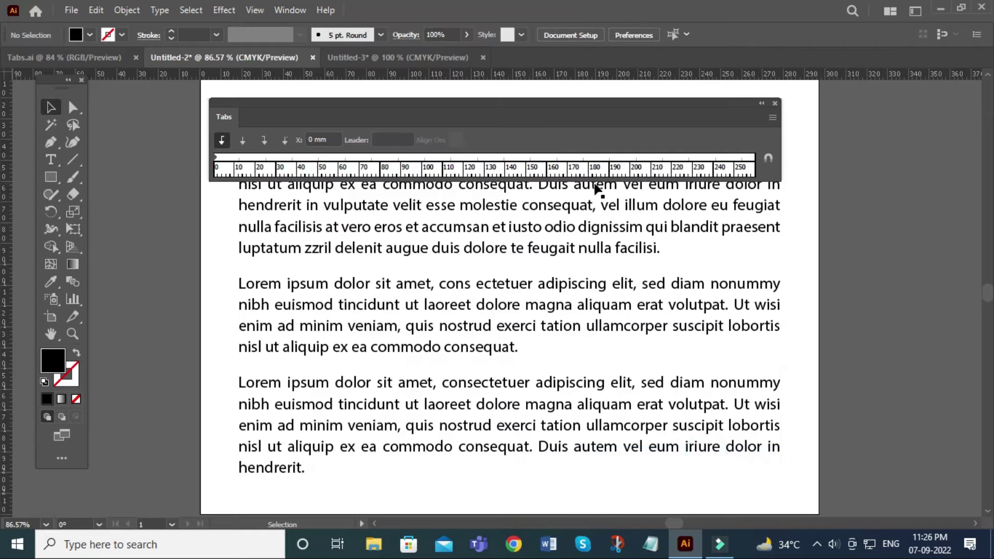
mouse_move(530, 104)
mouse_down()
mouse_move(543, 88)
mouse_move(540, 107)
mouse_up()
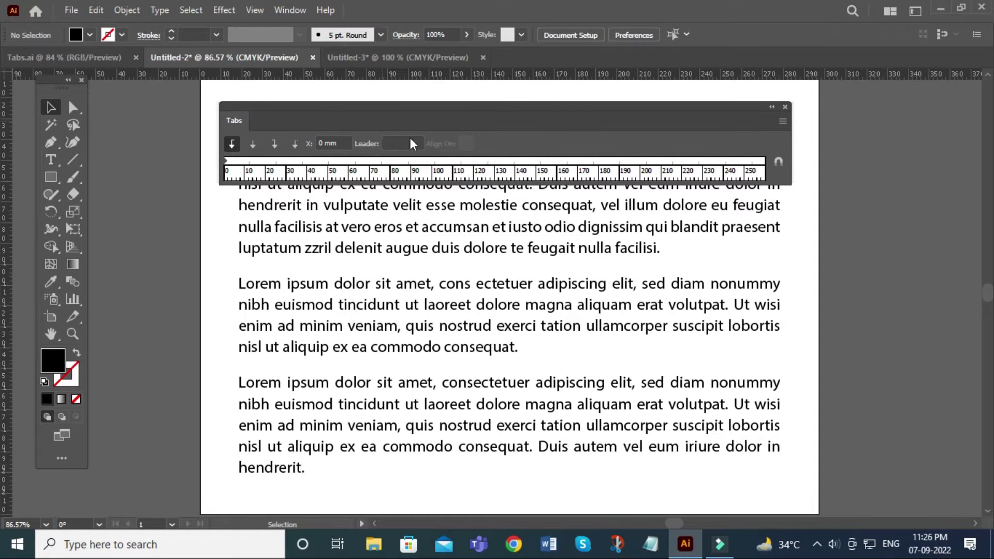
drag(365, 113, 368, 111)
drag(859, 144, 851, 269)
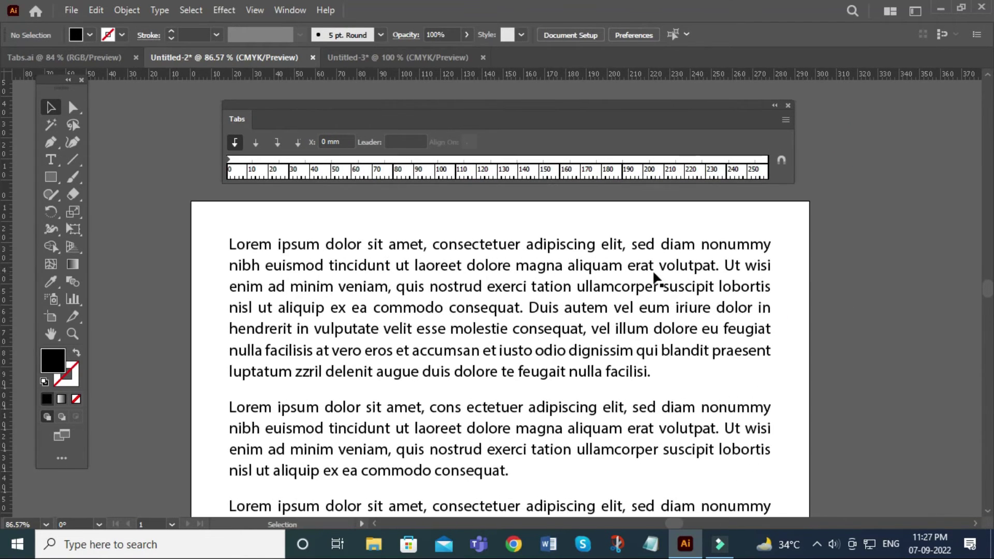
drag(632, 239, 639, 344)
mouse_move(580, 105)
mouse_down()
mouse_move(577, 222)
mouse_move(588, 247)
mouse_up()
click(618, 308)
drag(794, 369, 831, 244)
click(873, 235)
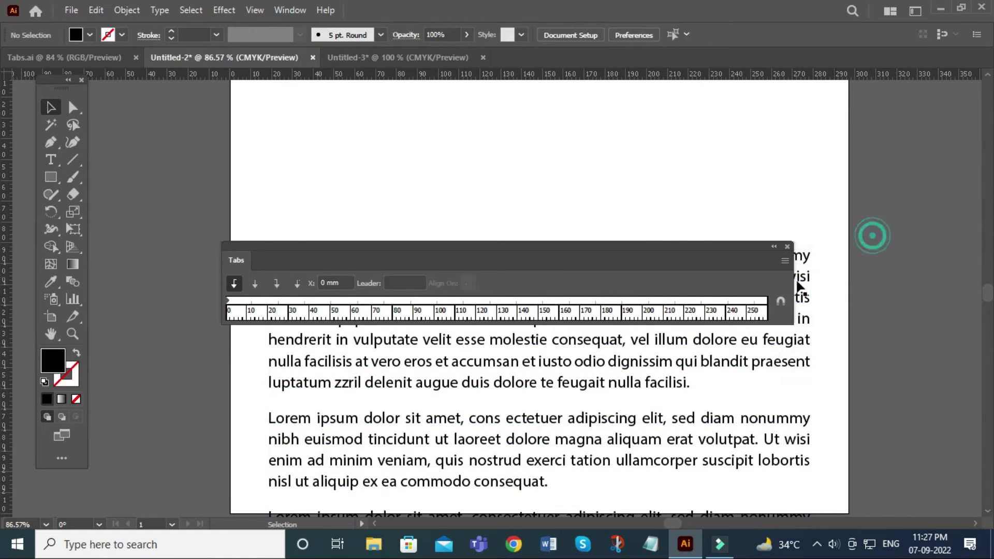
drag(718, 152, 729, 117)
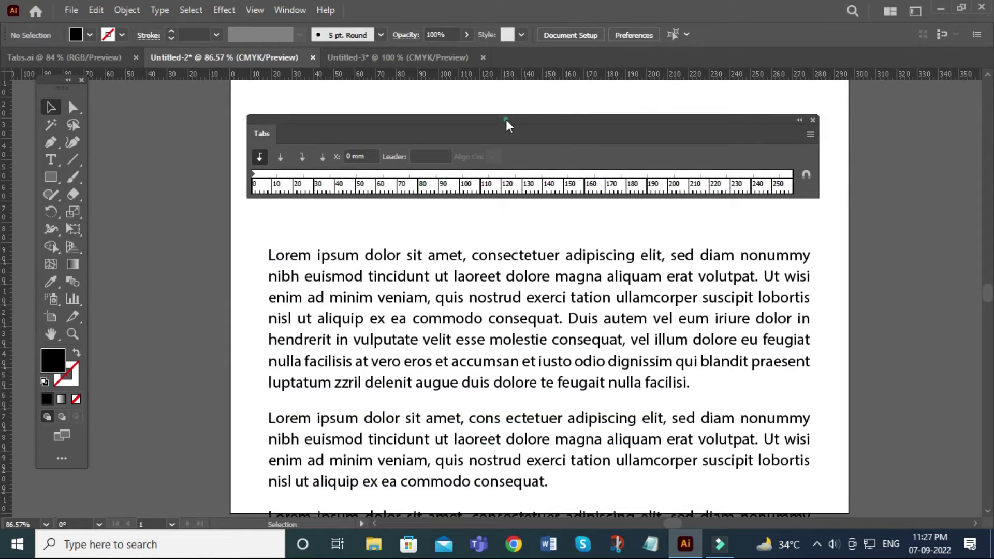
drag(505, 119, 512, 118)
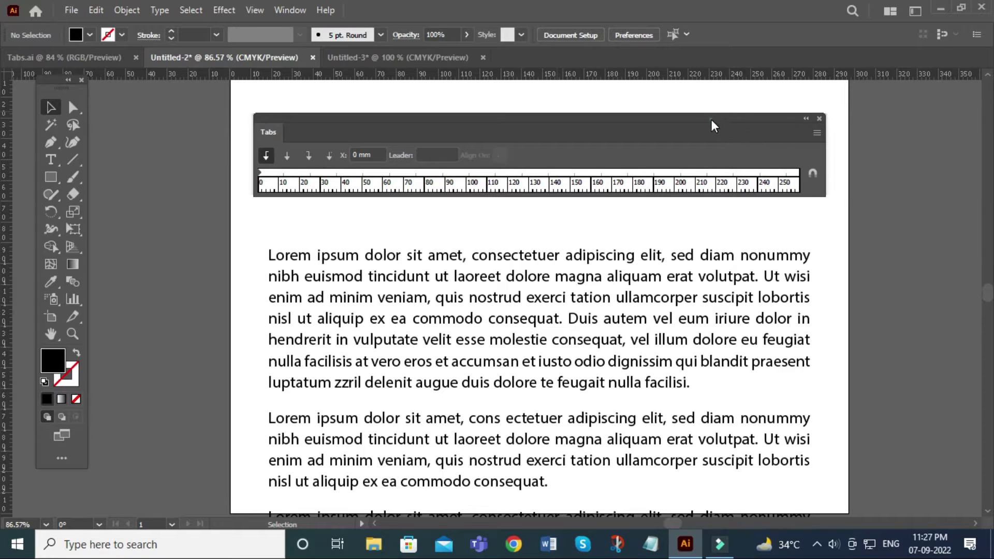
drag(712, 119, 725, 161)
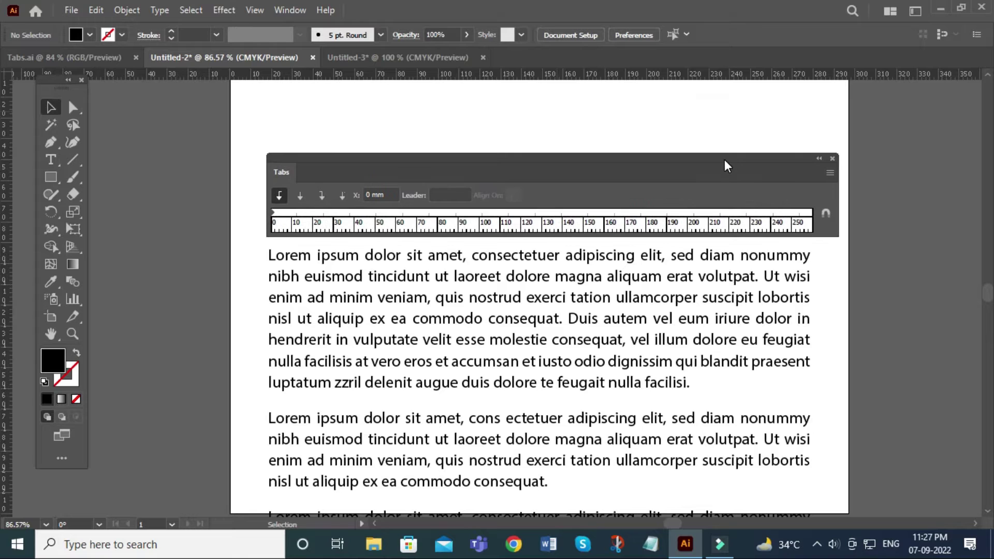
Step: Add vertical guides at the text block's left and right edges, realigning the Tabs panel
mouse_move(6, 345)
mouse_down()
mouse_move(303, 285)
mouse_move(269, 298)
mouse_up()
drag(5, 365, 763, 309)
drag(662, 154, 615, 143)
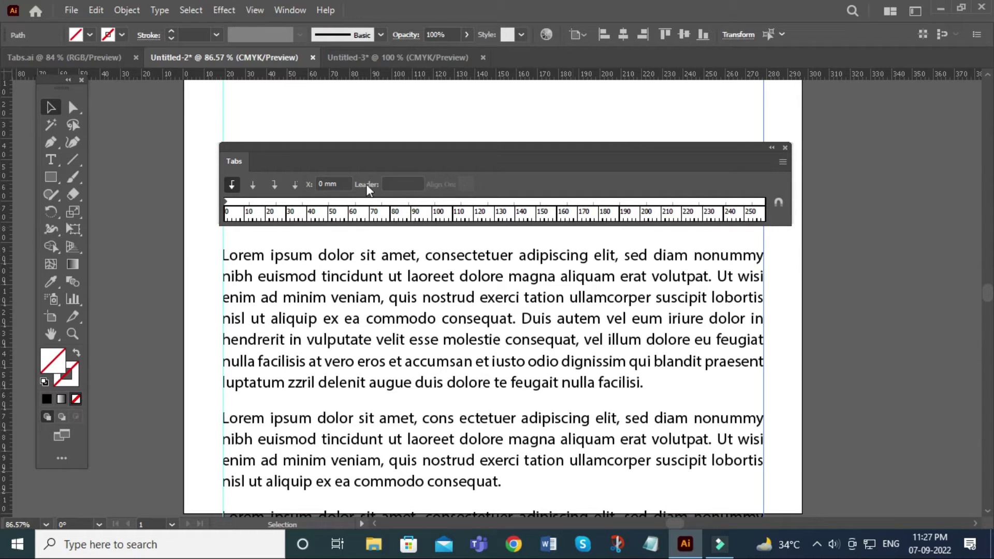
drag(252, 204, 259, 201)
Step: Narrow the text frame so the paragraphs reflow, then close the Tabs panel
click(751, 298)
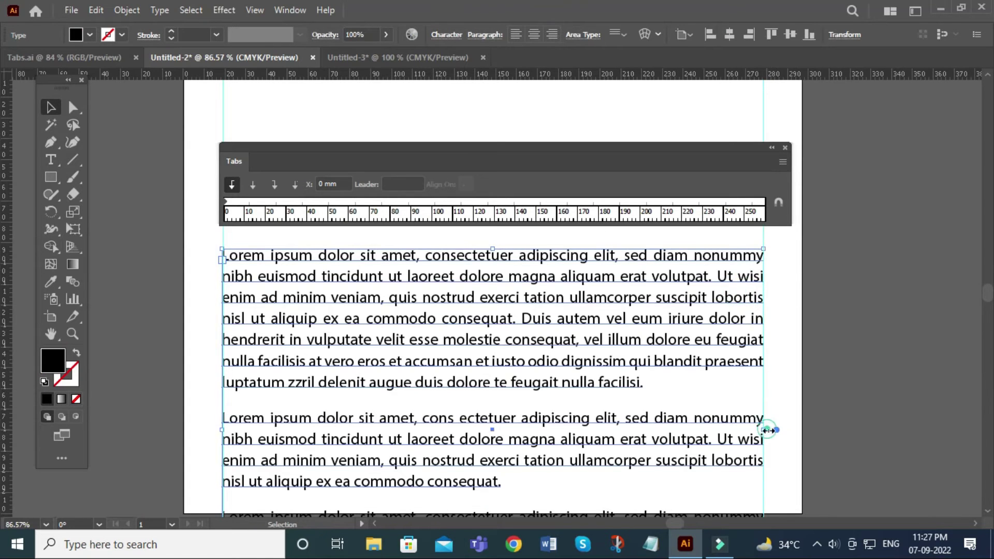
drag(767, 430, 671, 430)
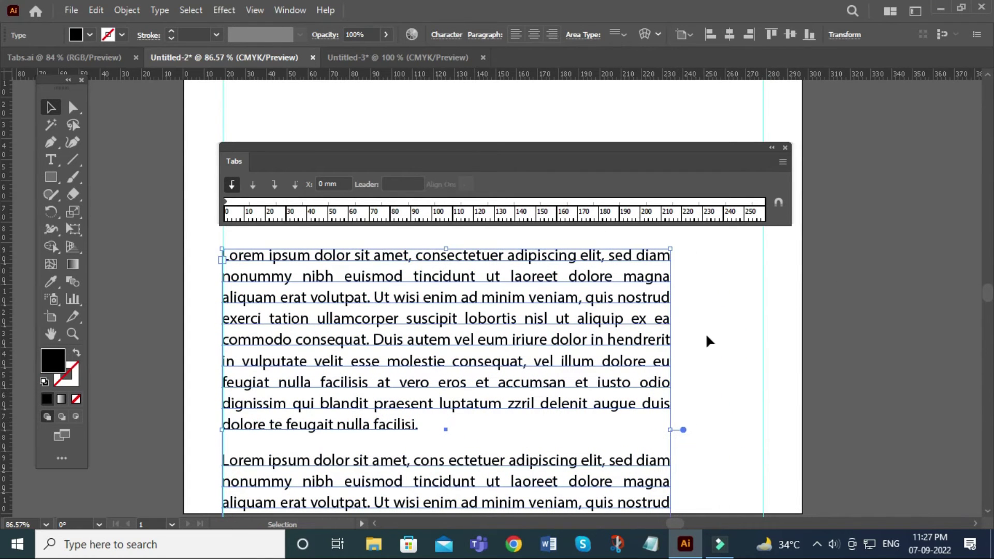
click(708, 316)
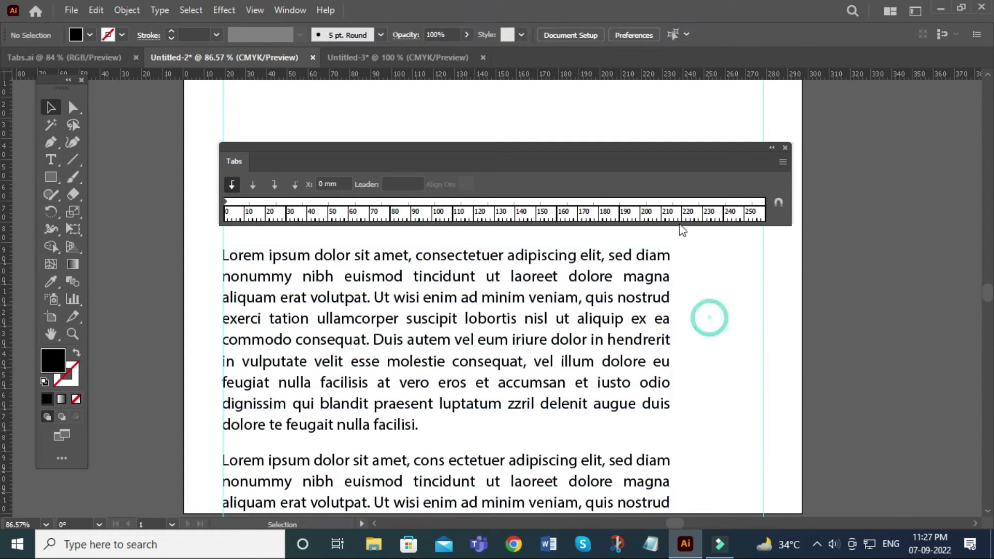
click(785, 148)
Step: Reopen the Tabs panel from Window > Type with the text frame selected
click(607, 273)
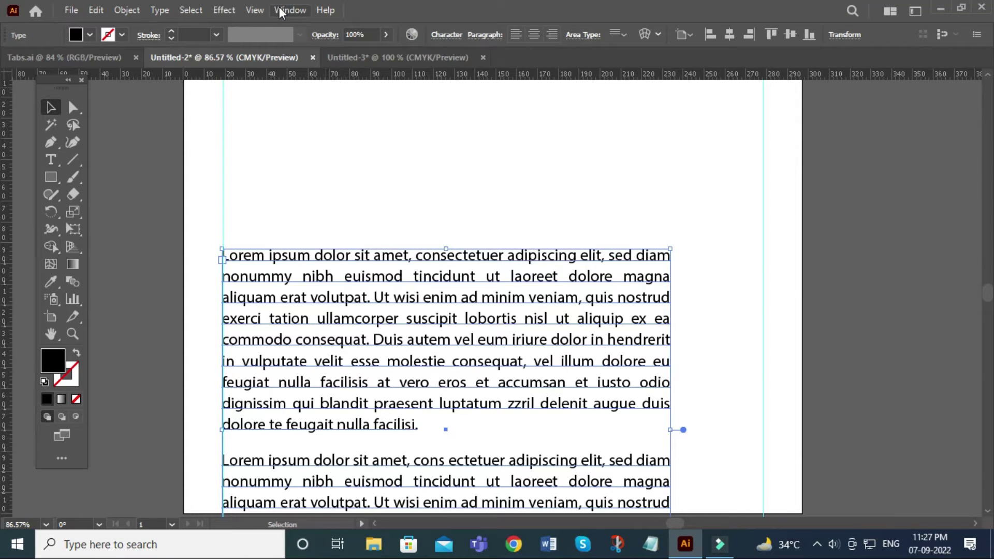
click(284, 10)
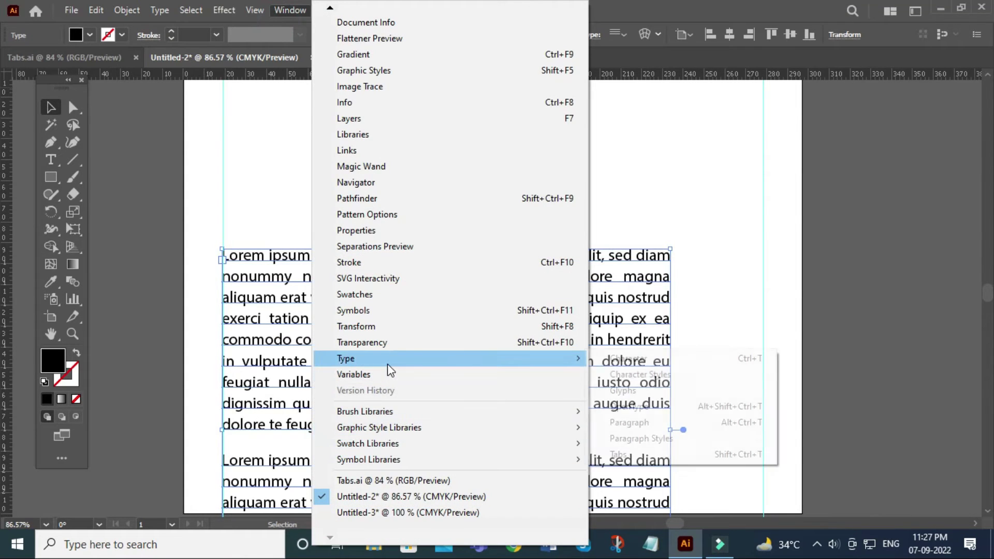
click(630, 451)
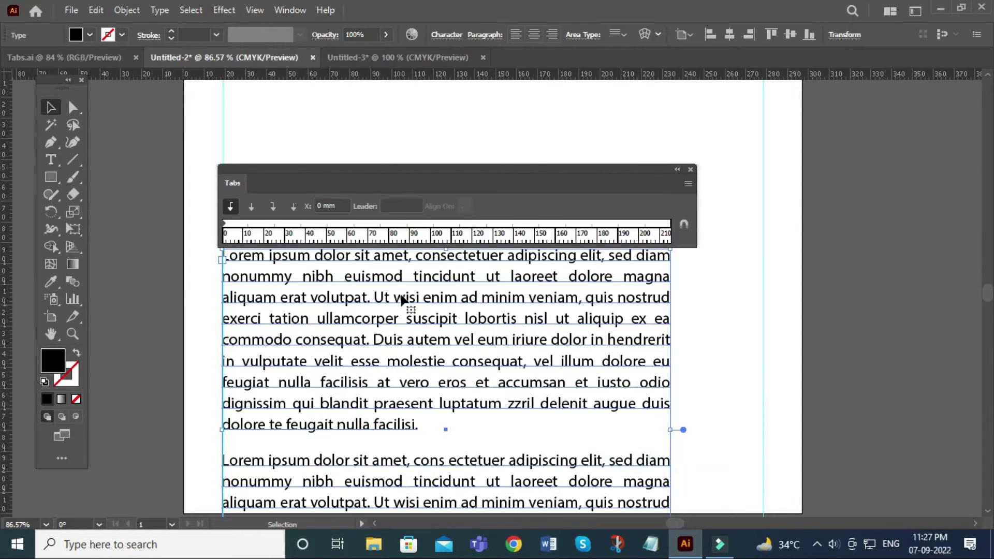
drag(376, 169, 379, 146)
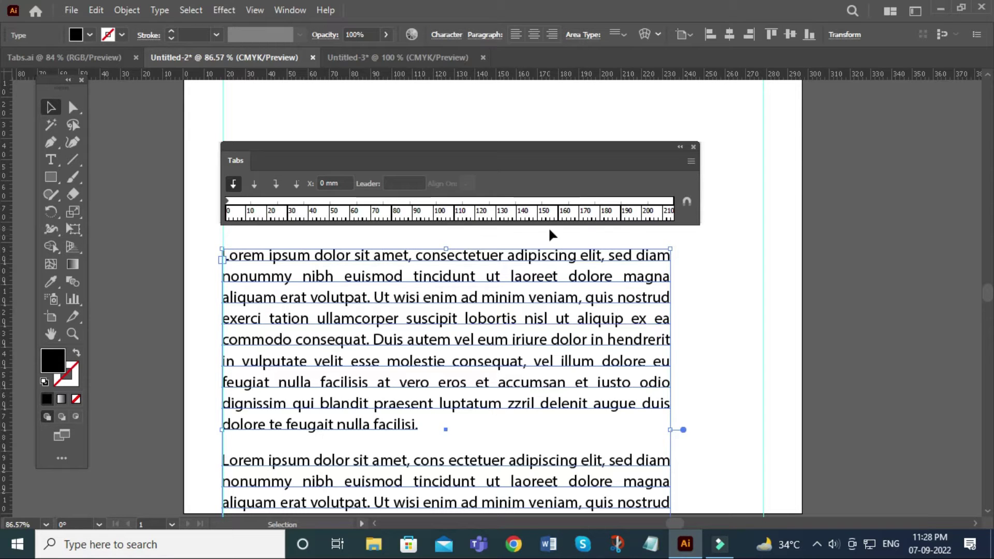
drag(473, 146, 472, 144)
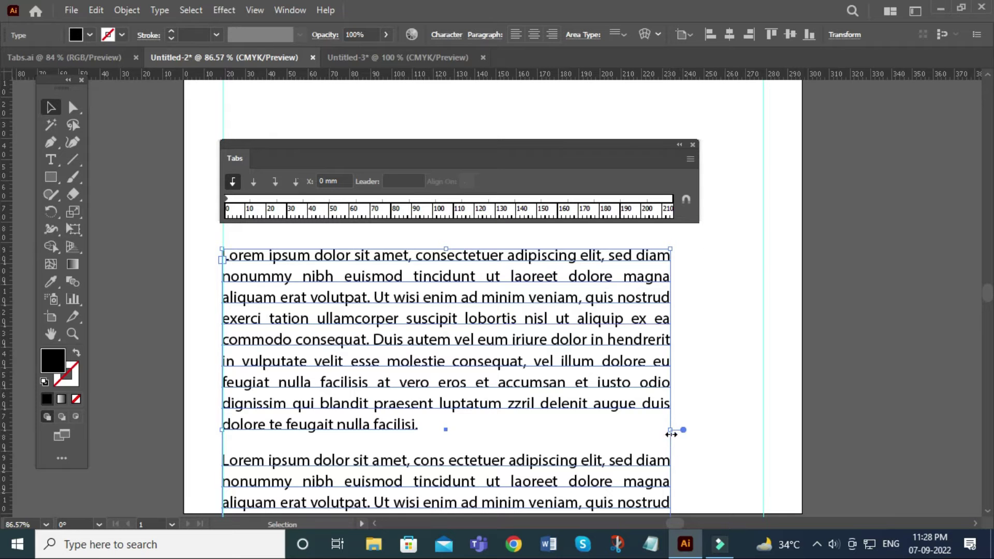
Step: Widen the text frame back to the right guide and snap the widened Tabs panel above it
drag(671, 430, 764, 424)
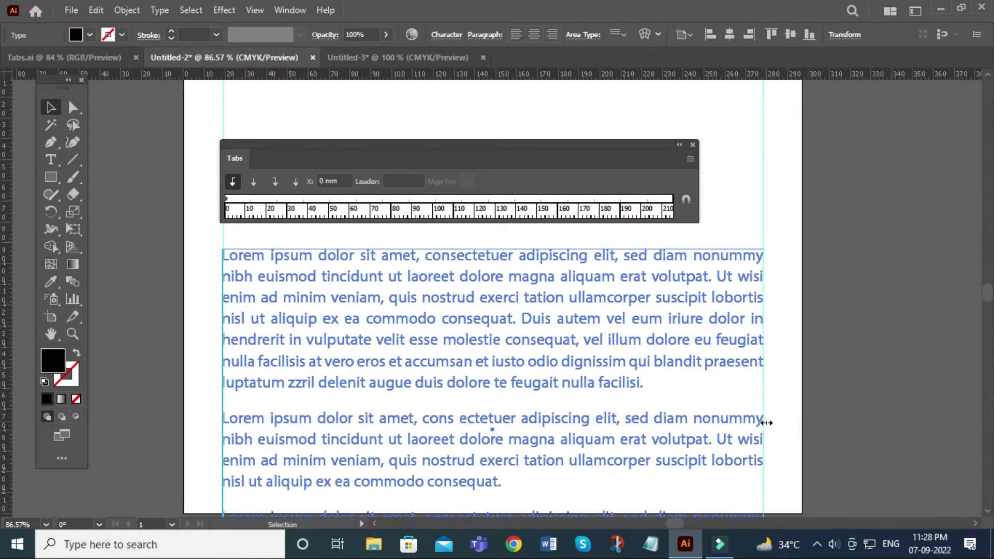
click(863, 398)
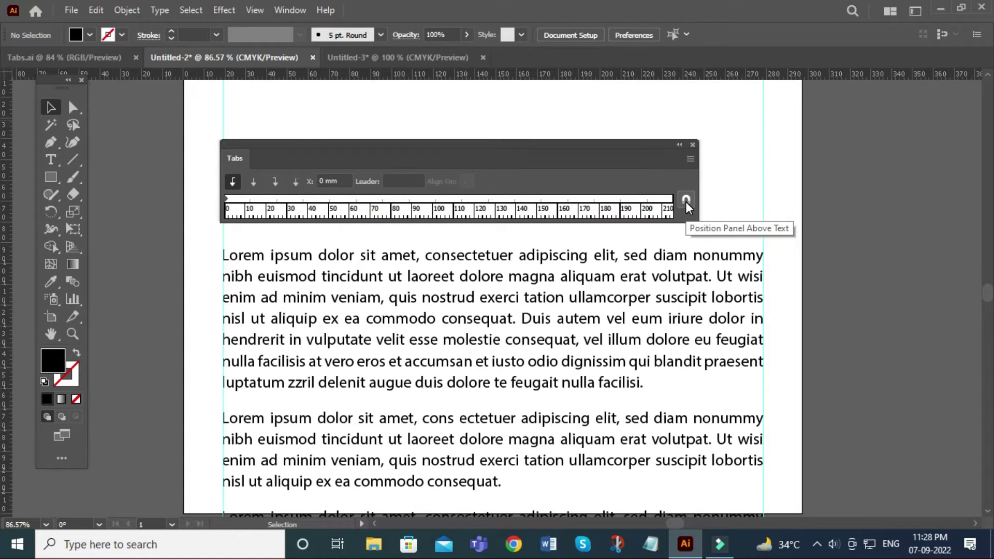
click(684, 203)
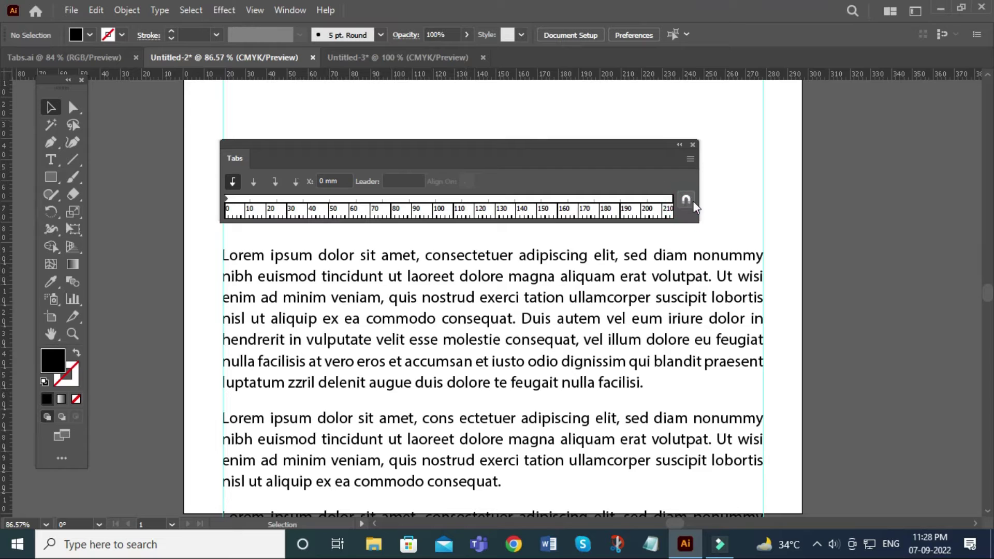
mouse_move(700, 200)
mouse_down()
mouse_move(799, 201)
mouse_move(789, 201)
mouse_up()
Step: Close the Tabs panel and reopen it via Window > Type > Tabs
click(781, 144)
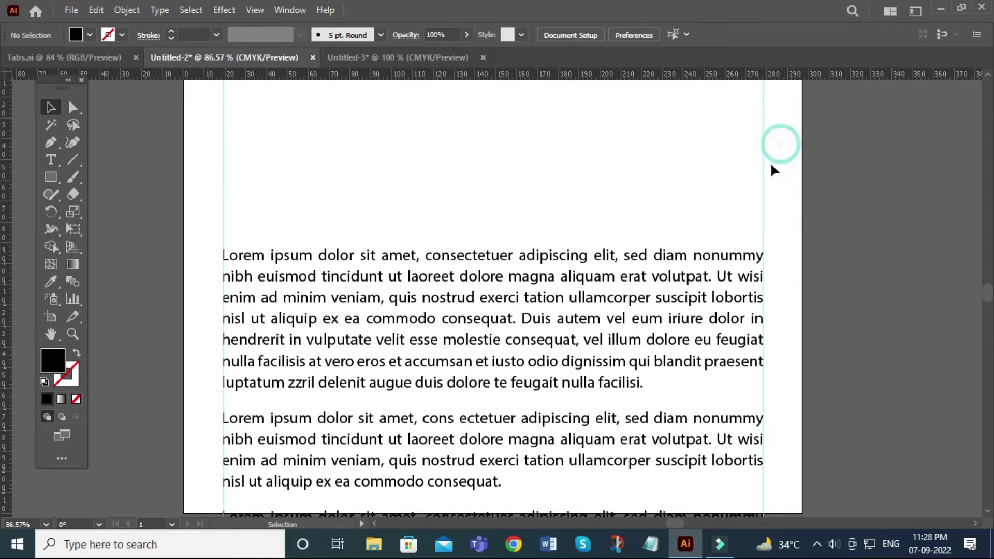
click(290, 10)
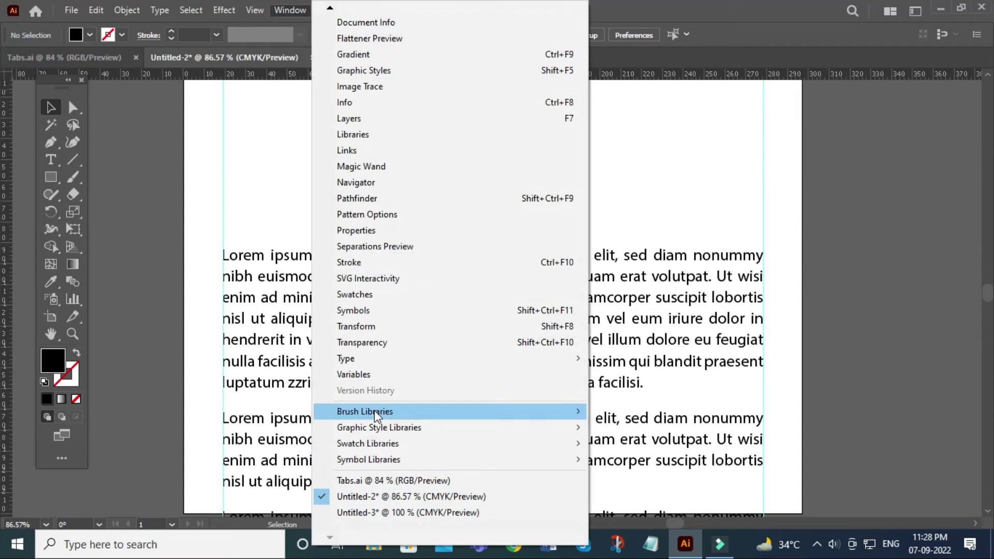
mouse_move(346, 358)
click(638, 456)
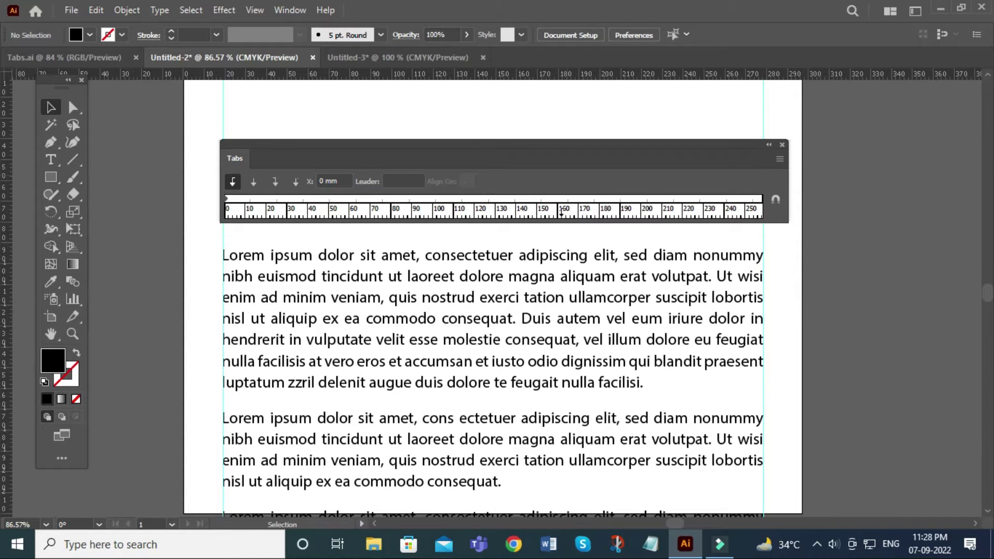
Step: With the Lorem Ipsum frame selected, open the Tabs flyout menu to view Snap to Unit
click(780, 160)
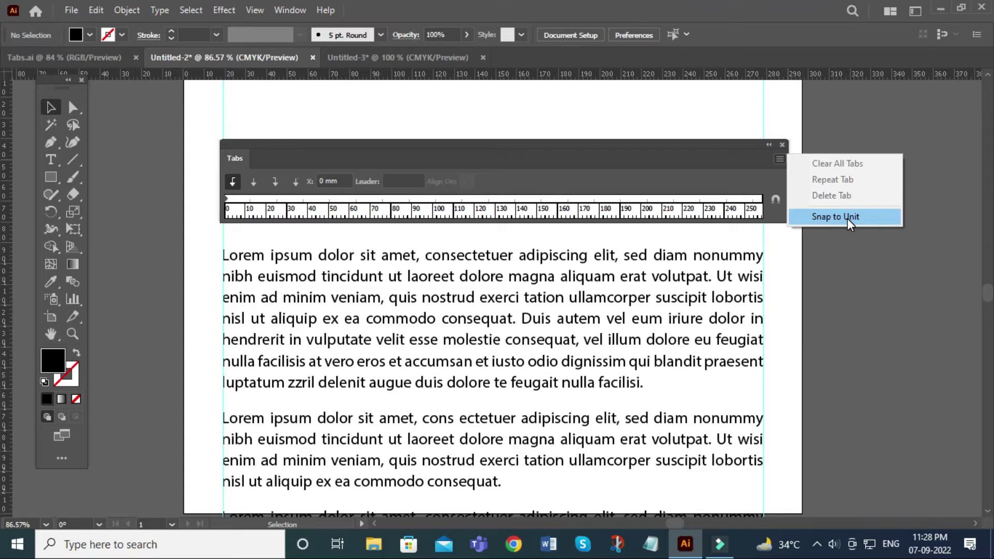
click(743, 259)
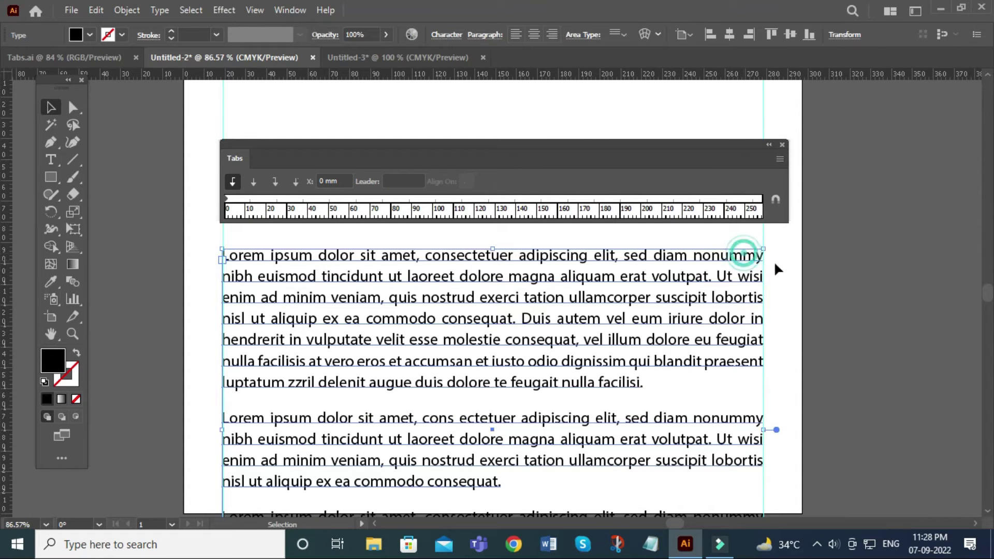
click(864, 288)
click(739, 257)
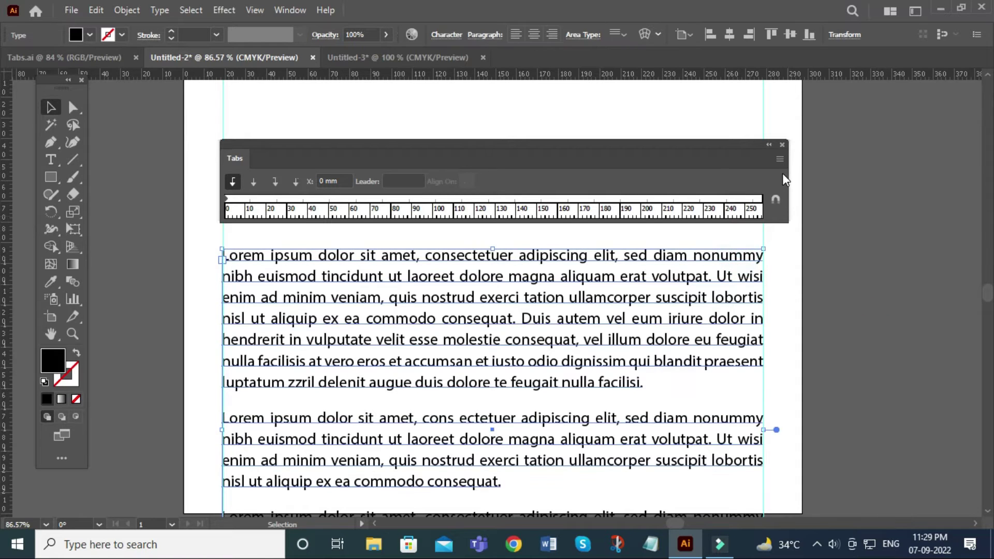
click(780, 159)
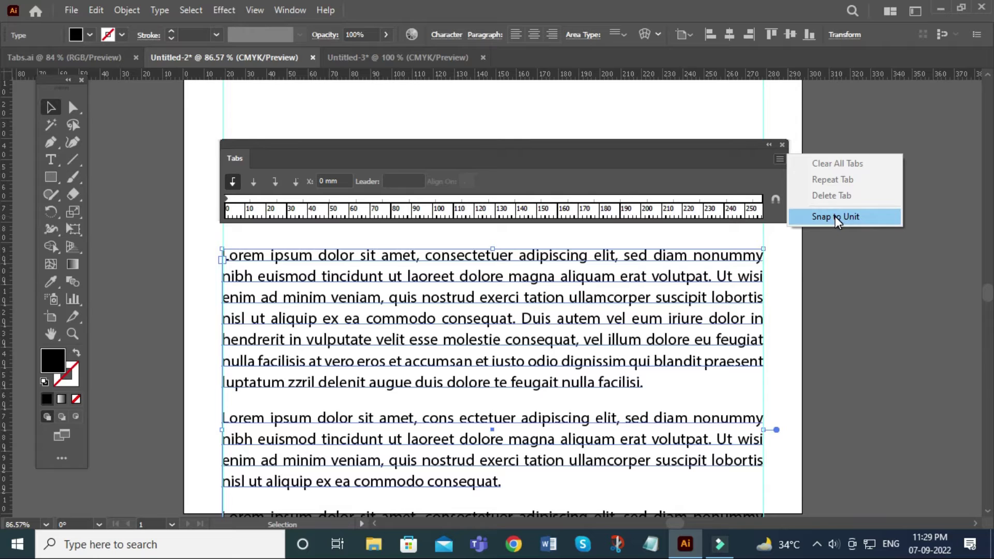
click(618, 143)
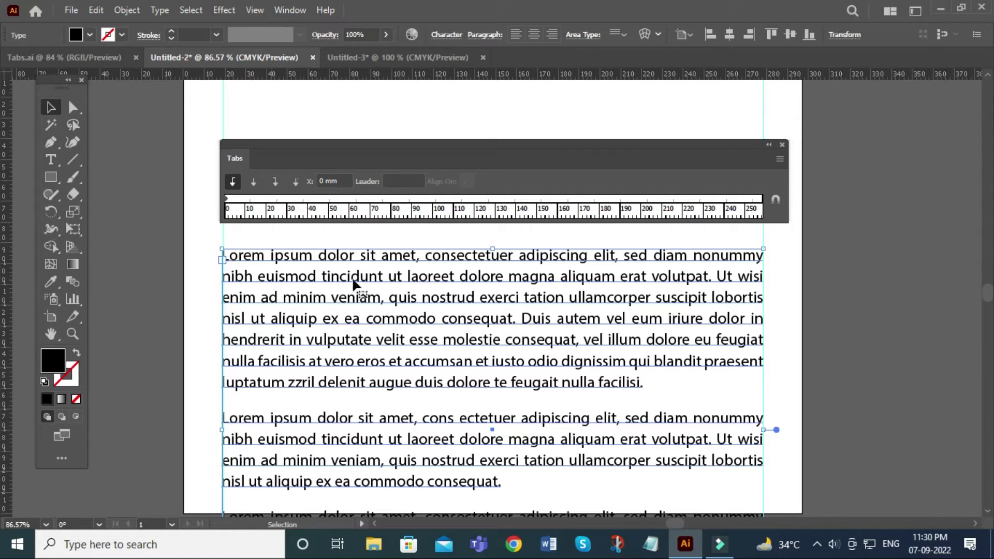
click(894, 295)
mouse_move(839, 376)
mouse_down()
mouse_move(847, 260)
mouse_move(838, 282)
mouse_up()
click(640, 282)
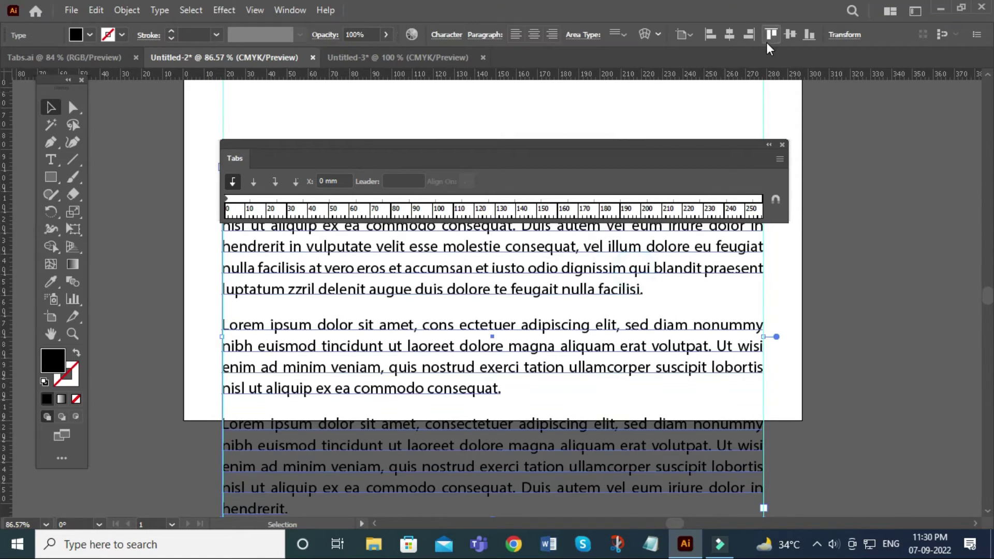
click(769, 37)
click(839, 173)
mouse_move(839, 173)
mouse_down()
mouse_move(841, 424)
mouse_move(842, 399)
mouse_up()
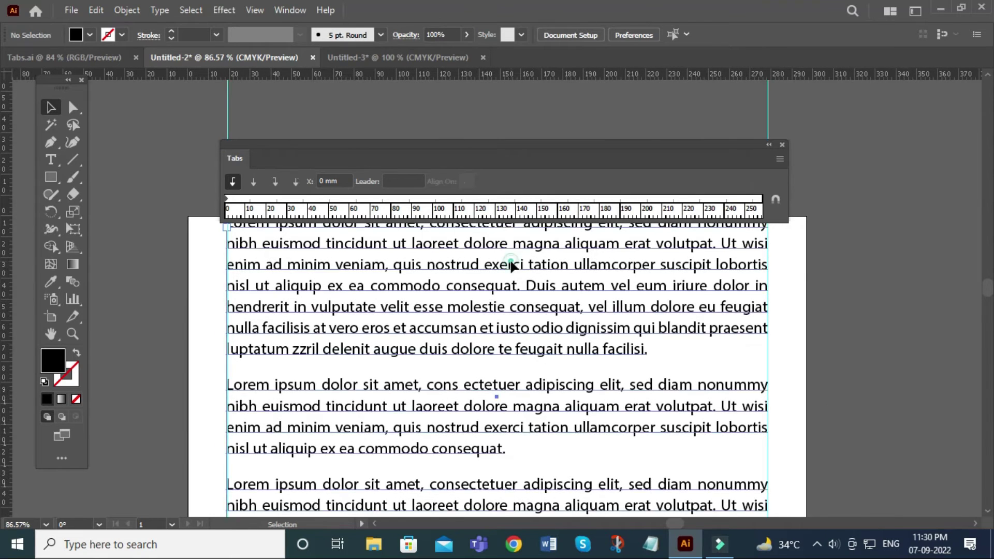
click(511, 288)
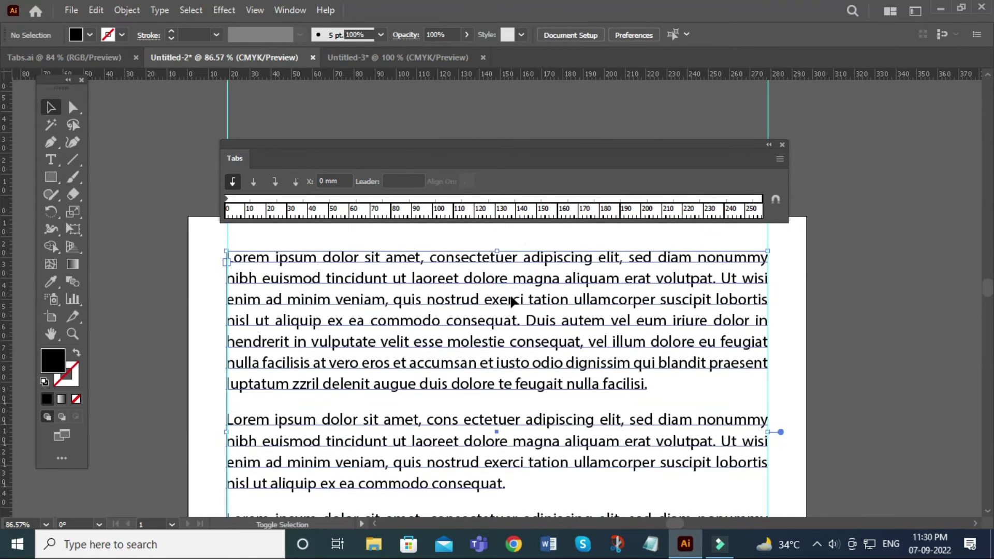
Step: Select all paragraph text and add a left tab stop at about 20 mm
click(51, 160)
click(364, 305)
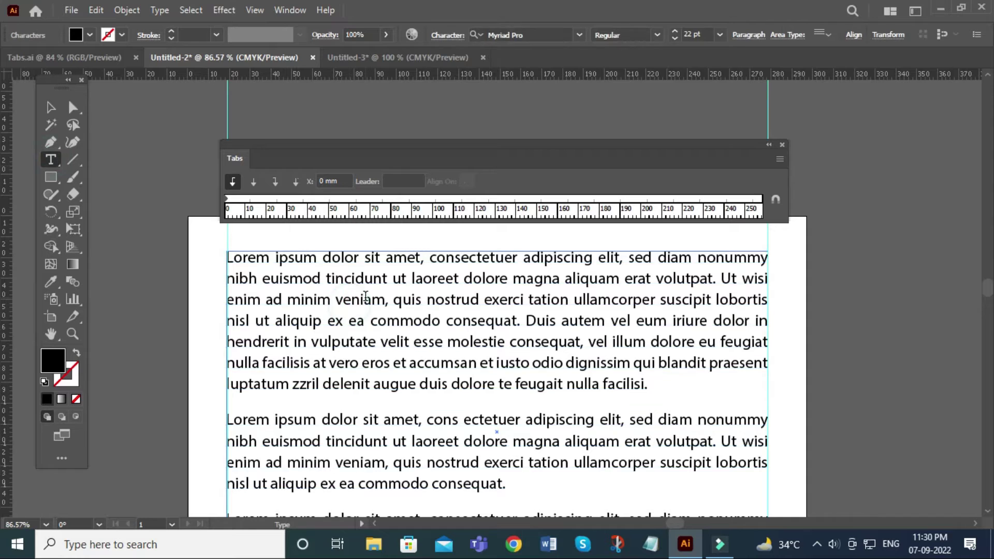
key(ctrl+a)
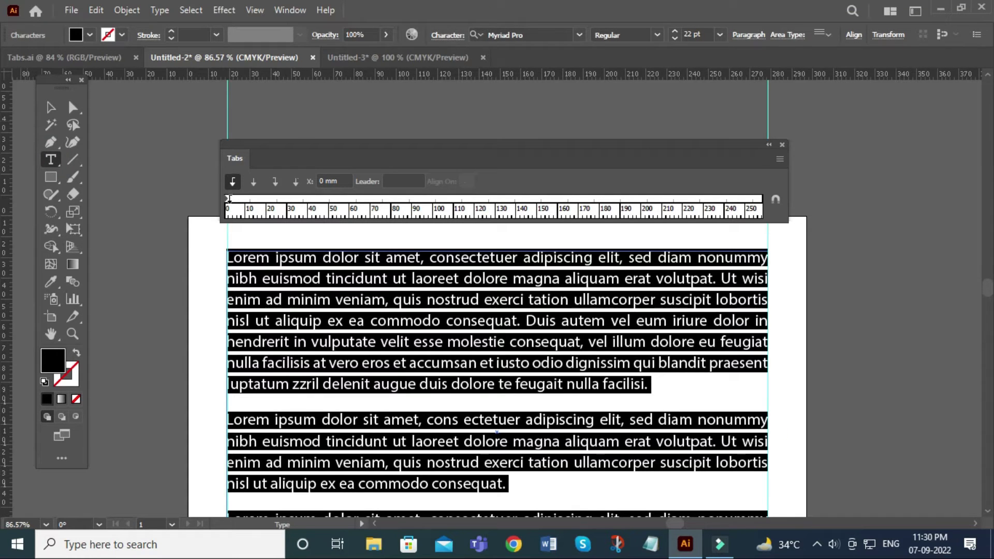
click(227, 211)
drag(228, 208, 268, 202)
click(267, 199)
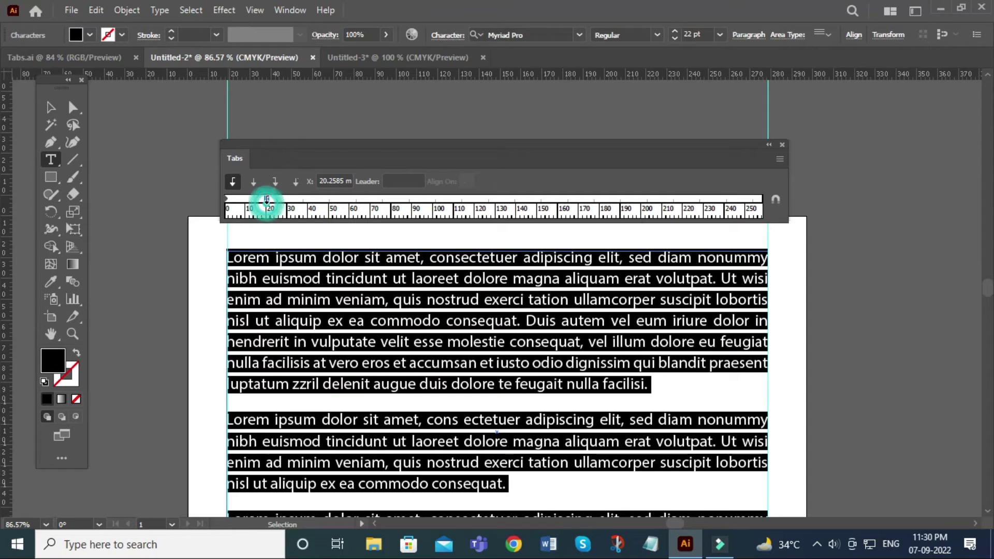
click(287, 263)
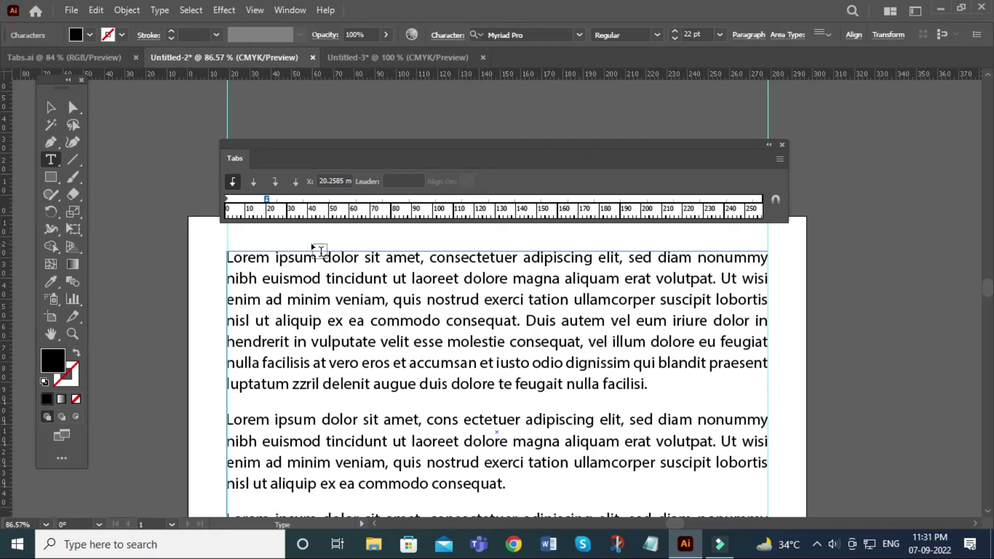
Step: Indent the first, second and last paragraphs to the 20 mm tab stop
key(Tab)
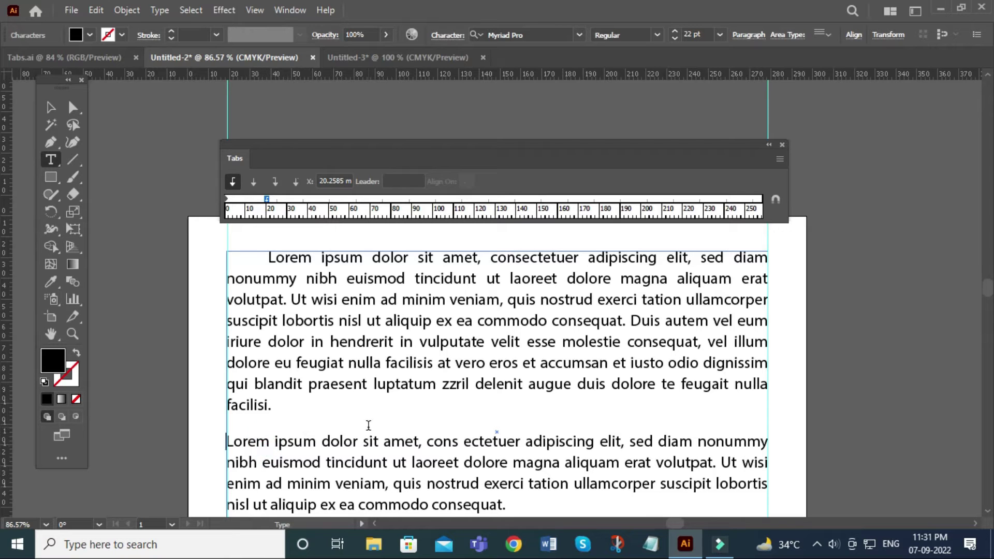
key(Tab)
scroll(516, 410, down, 2)
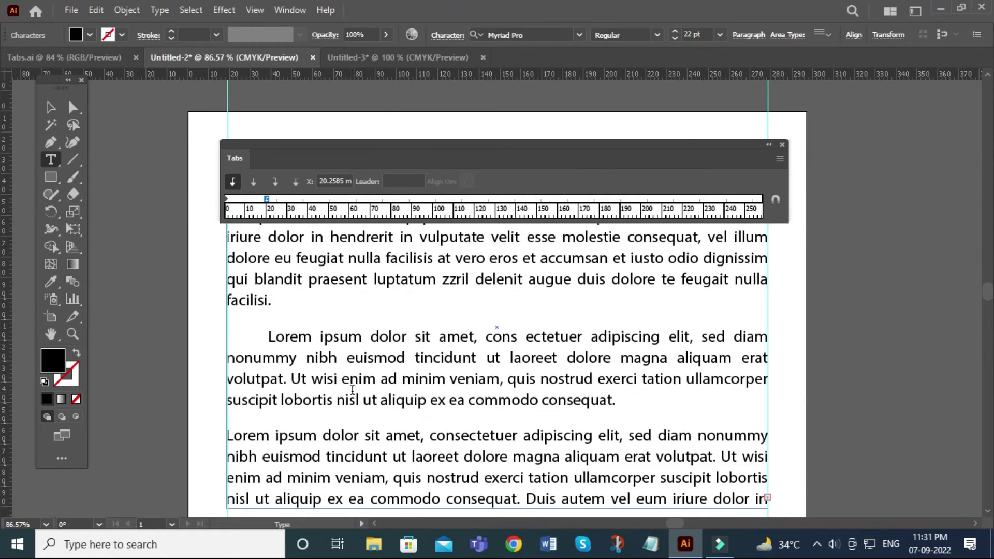
scroll(352, 389, down, 1)
click(306, 400)
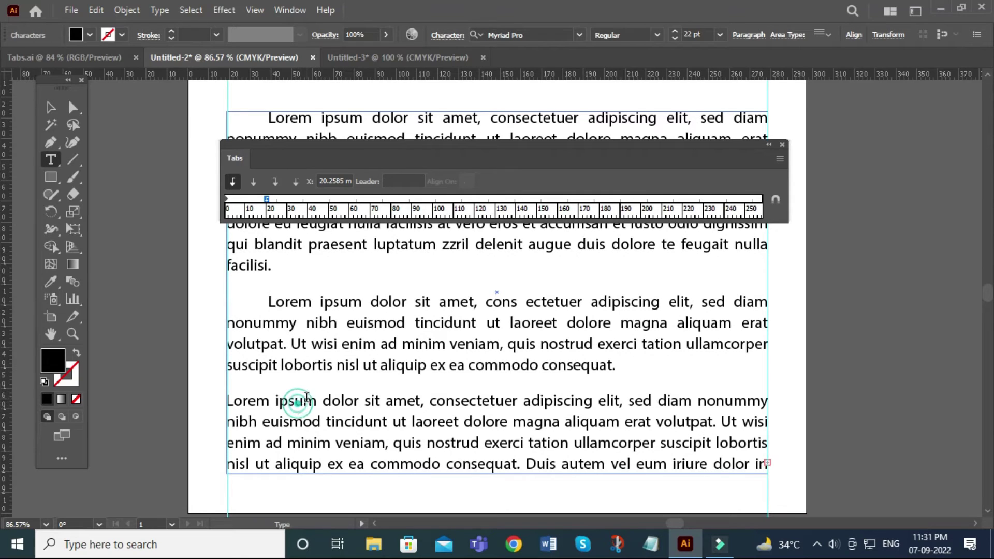
key(Home)
key(Tab)
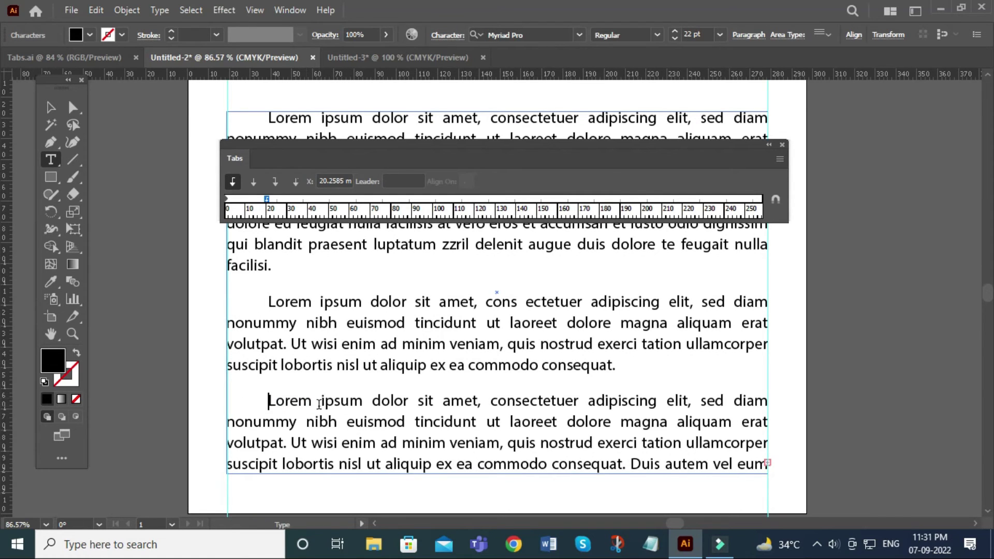
scroll(340, 391, up, 2)
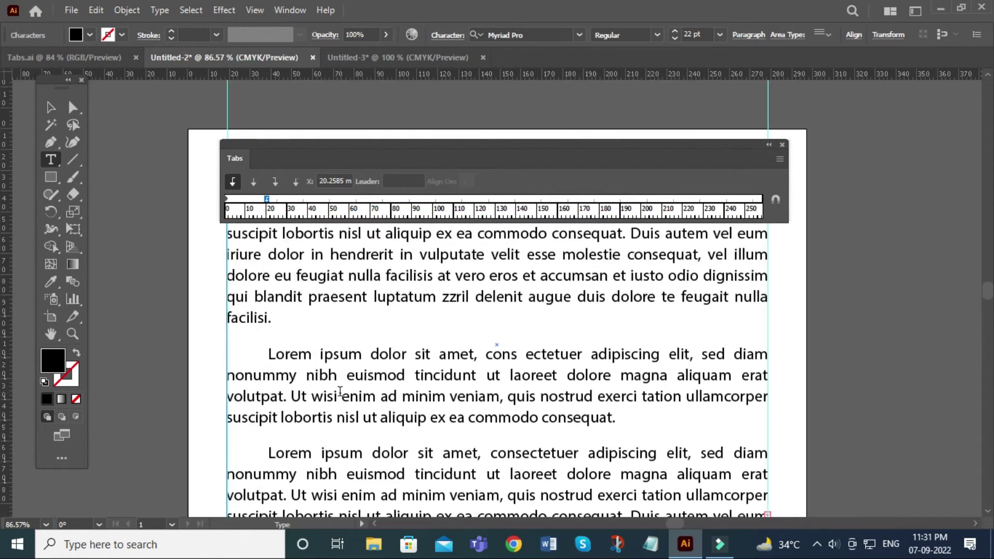
scroll(340, 391, up, 1)
scroll(340, 391, up, 1)
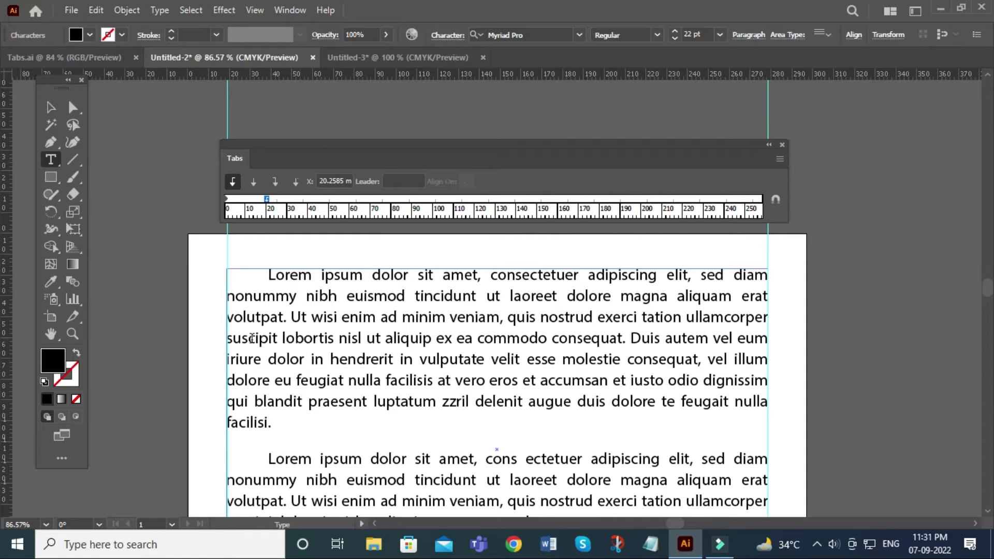
Step: Check the 20 mm tab stop at the first Lorem, then finish editing the text
click(270, 271)
click(268, 197)
click(50, 108)
click(838, 326)
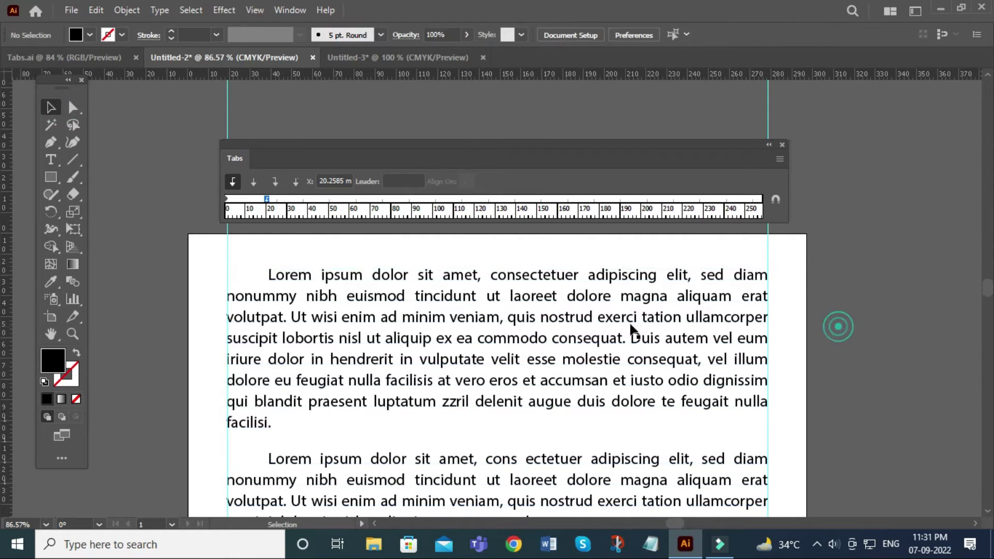
click(359, 55)
mouse_move(554, 333)
mouse_down()
mouse_move(595, 382)
mouse_move(564, 326)
mouse_up()
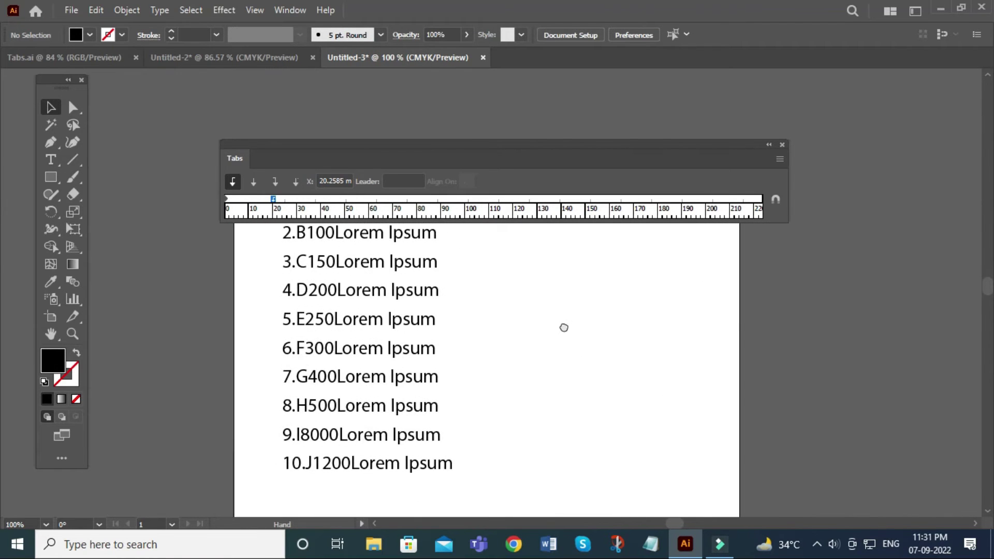
click(782, 145)
click(539, 255)
key(ctrl+=)
mouse_move(540, 254)
mouse_down()
mouse_move(566, 357)
mouse_move(587, 350)
mouse_up()
click(915, 261)
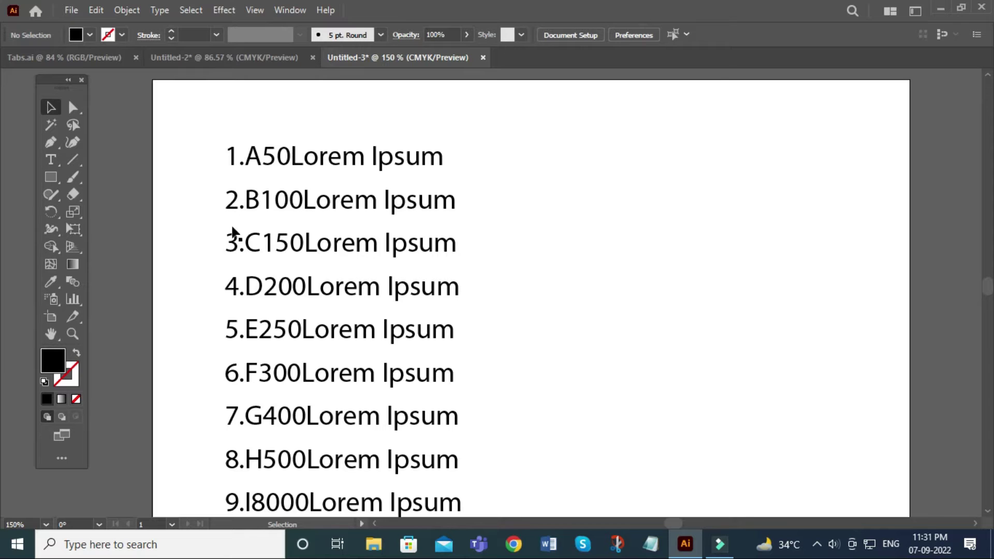
scroll(241, 459, down, 3)
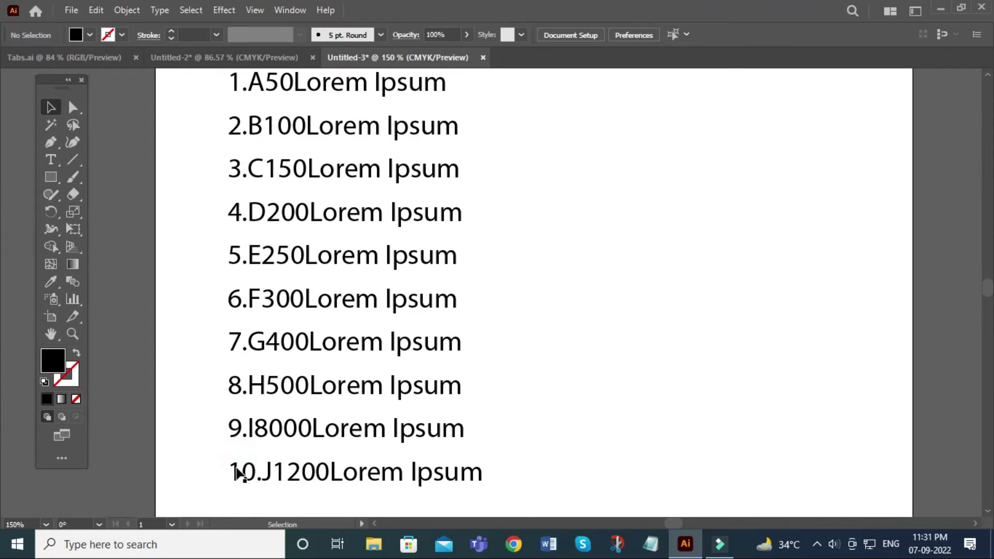
scroll(316, 339, up, 4)
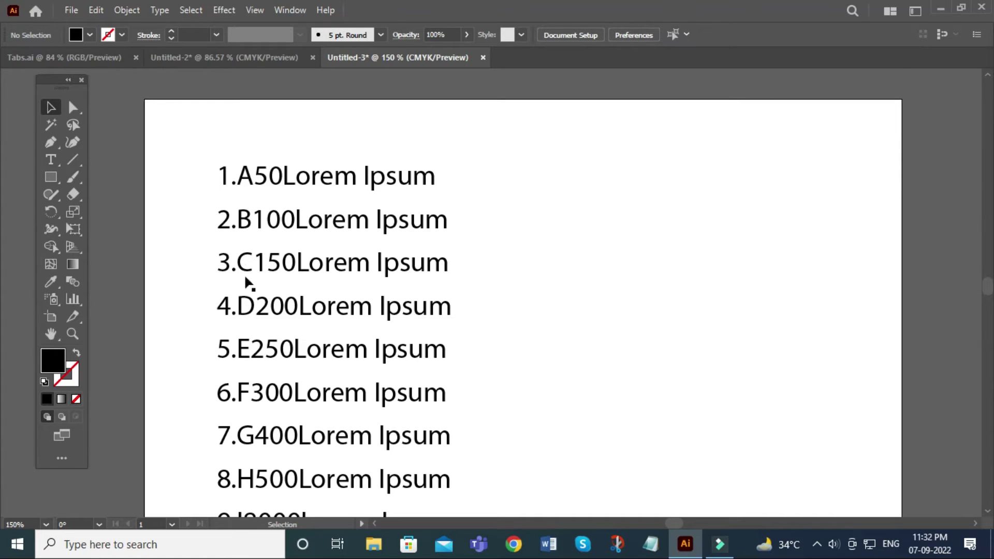
scroll(263, 438, down, 1)
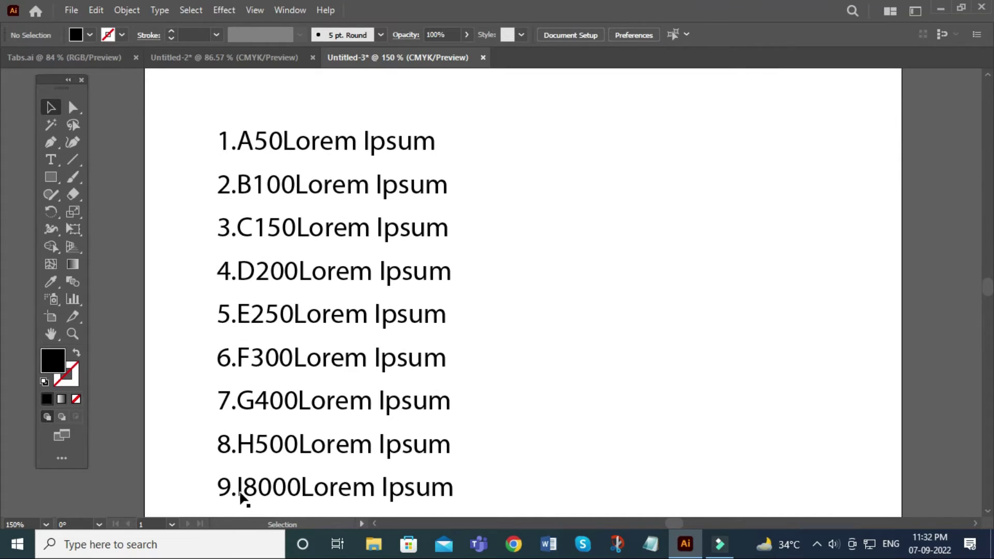
scroll(242, 500, down, 1)
scroll(260, 493, down, 1)
scroll(264, 484, down, 1)
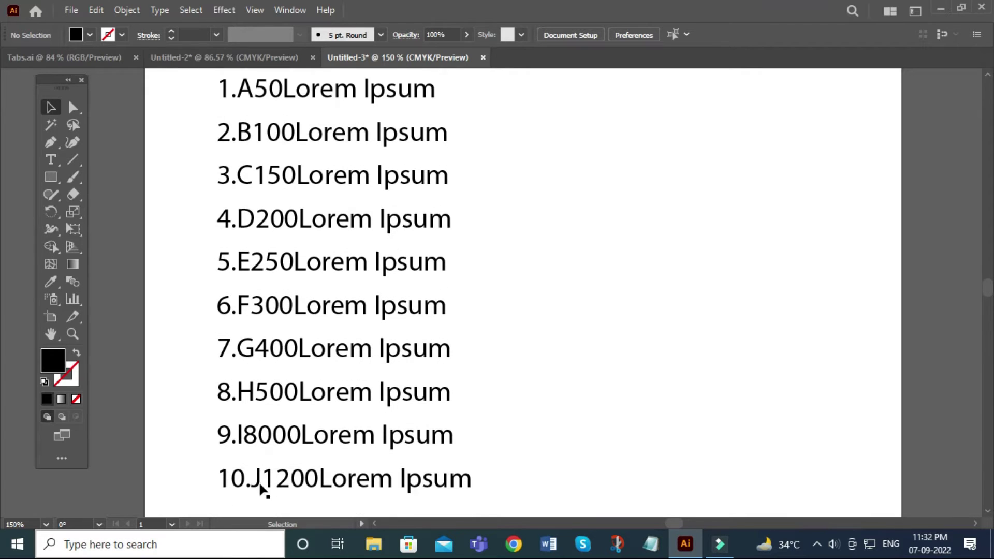
scroll(284, 440, up, 3)
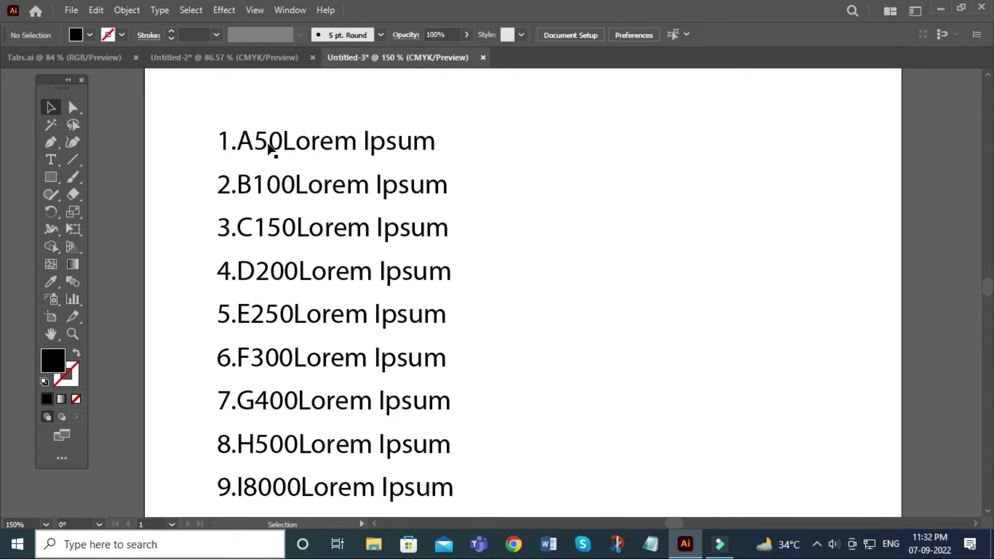
scroll(288, 378, down, 1)
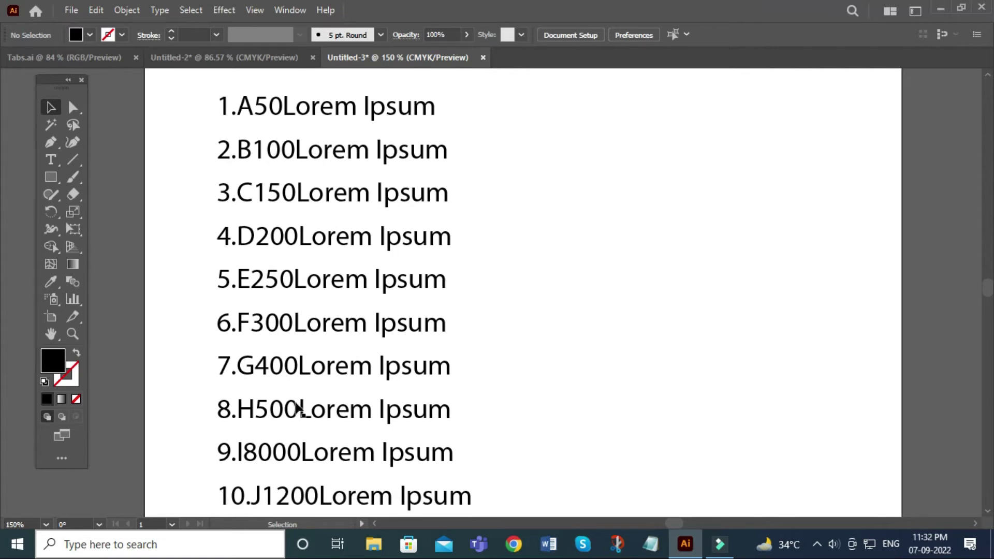
scroll(301, 461, down, 1)
scroll(322, 468, up, 2)
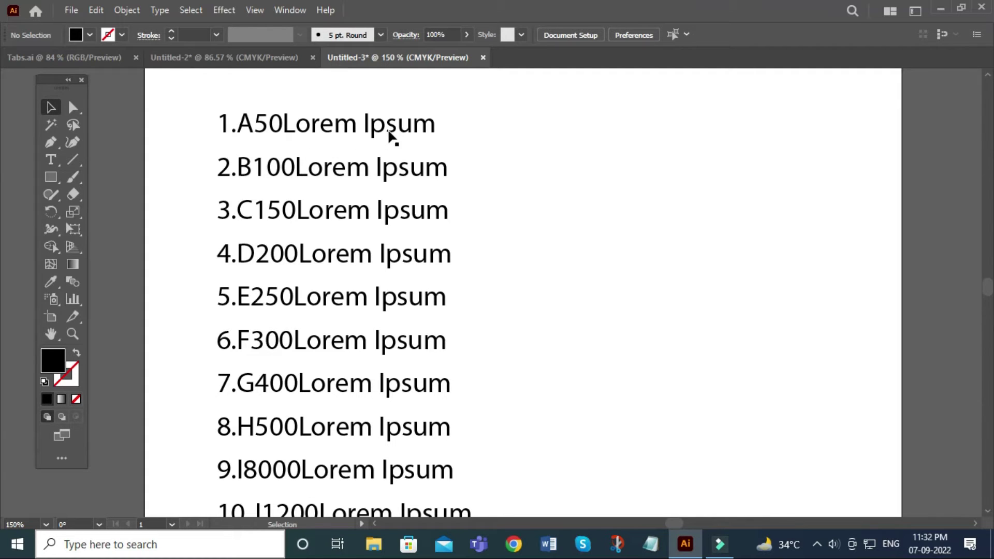
Step: Reopen the Tabs ruler over the numbered list and select all ten lines with Ctrl+A
click(337, 122)
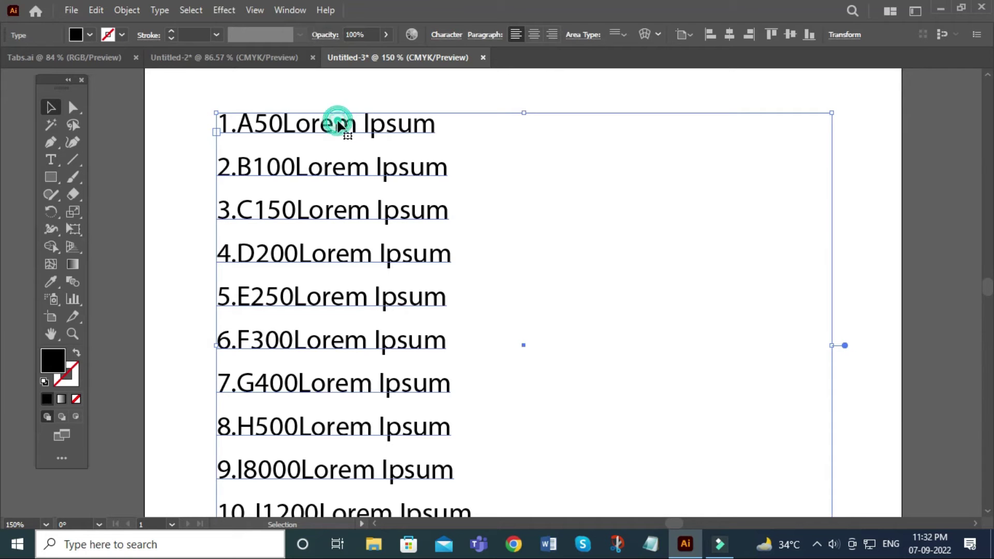
click(291, 10)
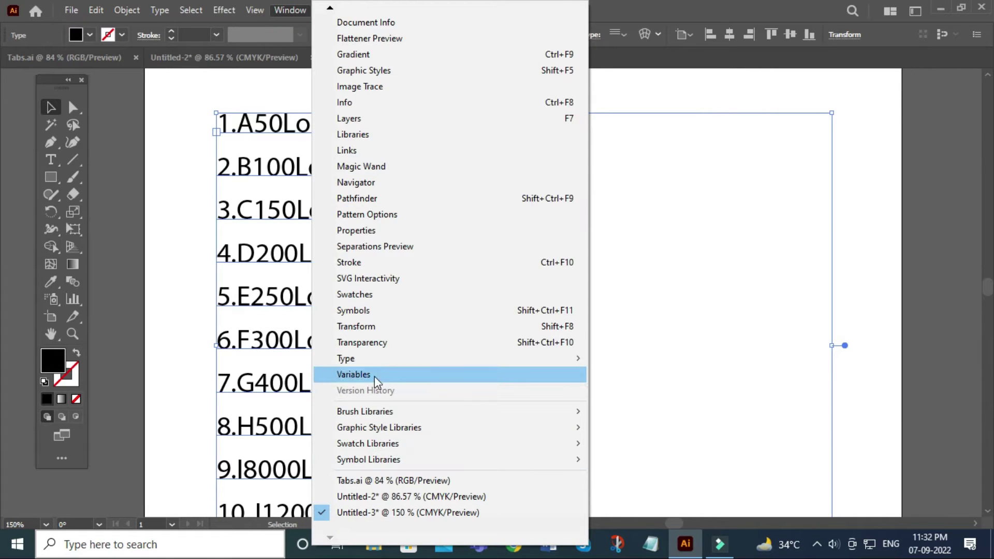
mouse_move(346, 358)
click(641, 455)
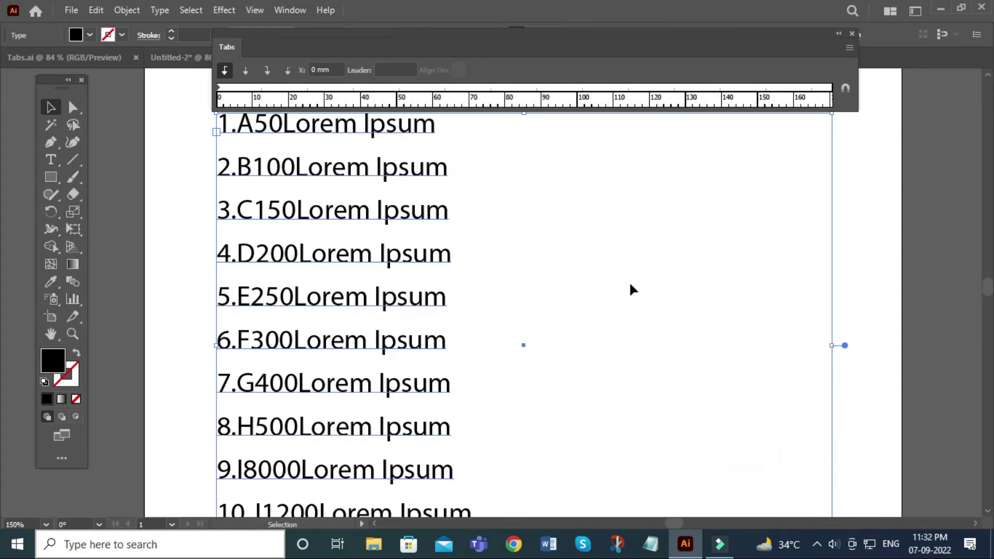
drag(618, 249, 627, 354)
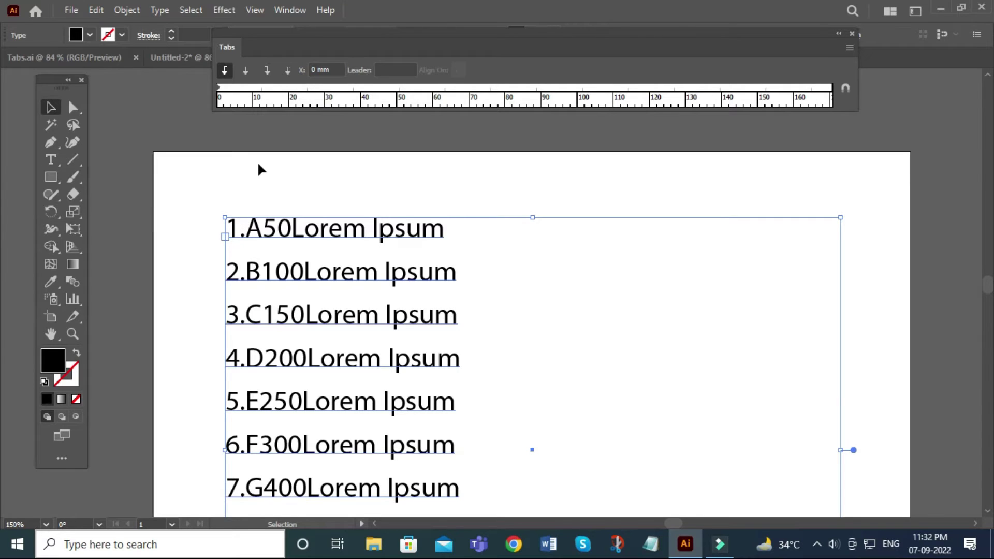
double_click(257, 237)
key(ctrl+a)
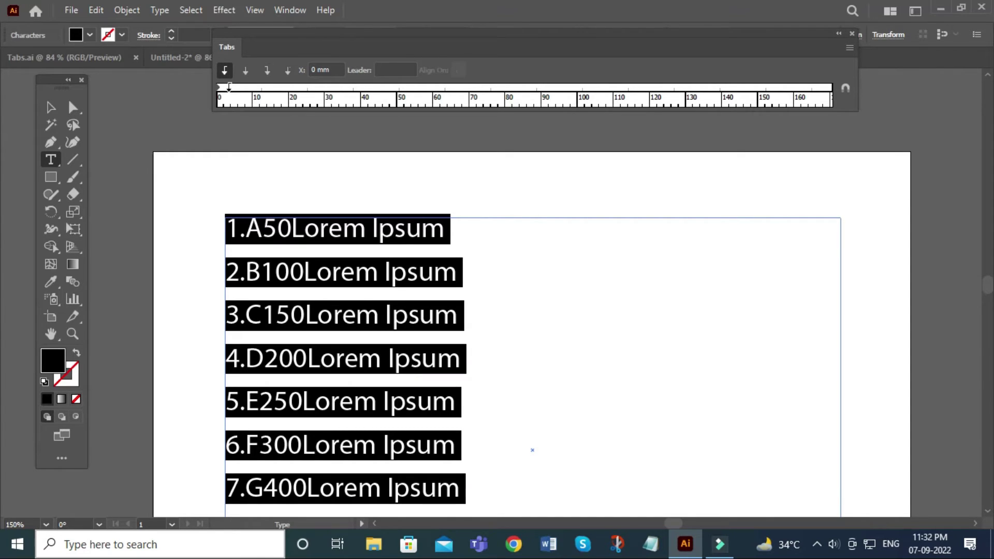
Step: Add left tab stops at about 6, 15, 32 and 55 mm
click(239, 87)
click(270, 87)
click(331, 87)
click(415, 87)
Step: Leave text editing with the frame selected and show the document rulers
click(356, 253)
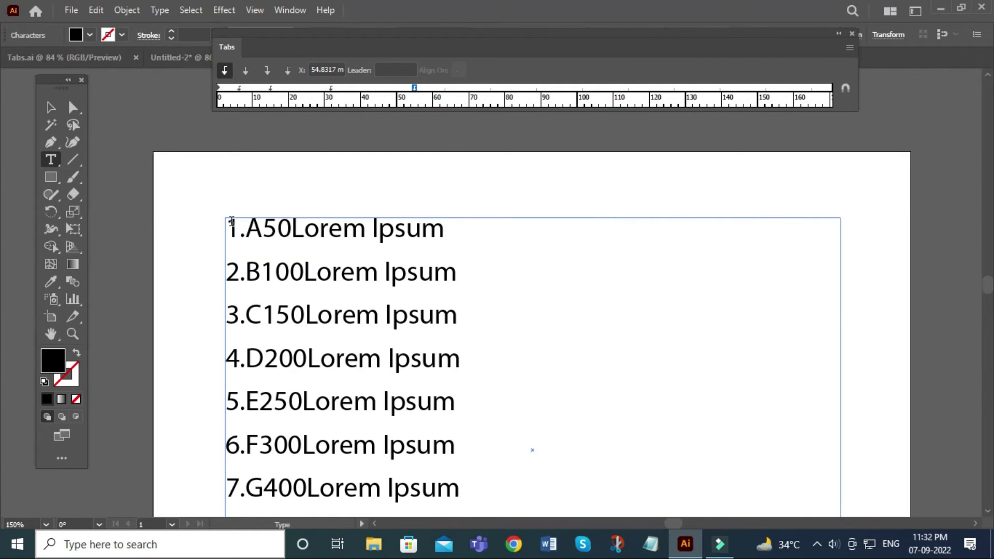
key(ctrl)
key(ctrl+r)
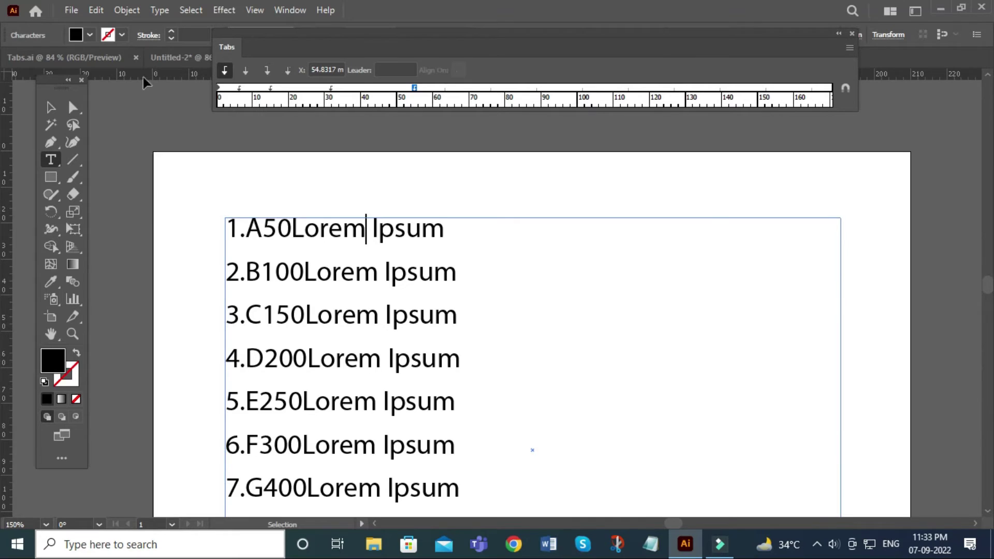
Step: Add a vertical guide at the 6 mm tab stop and tab-indent lines 1–6 to it
mouse_move(7, 205)
mouse_down()
mouse_move(264, 154)
mouse_move(240, 99)
mouse_up()
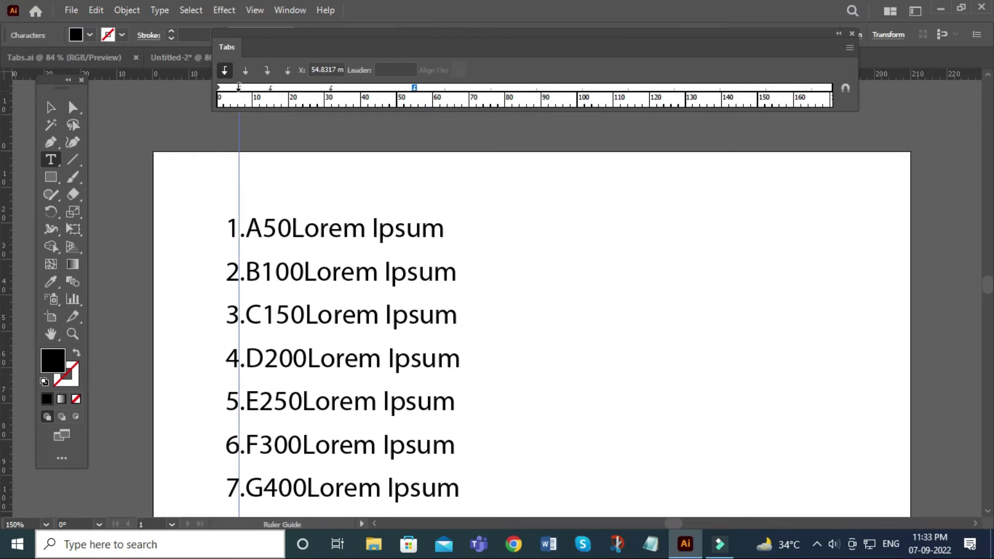
click(233, 228)
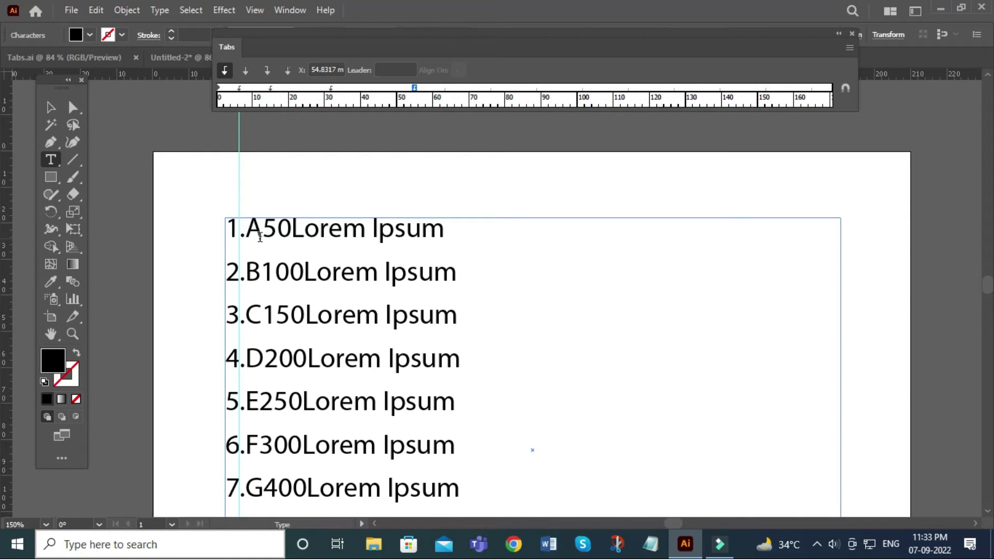
click(228, 228)
key(Tab)
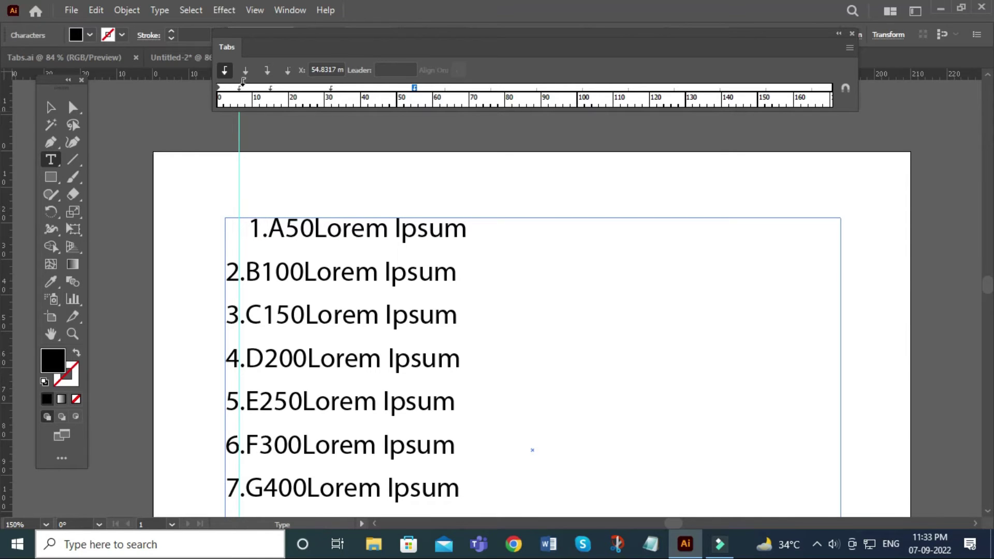
click(228, 275)
key(Tab)
click(230, 315)
key(Tab)
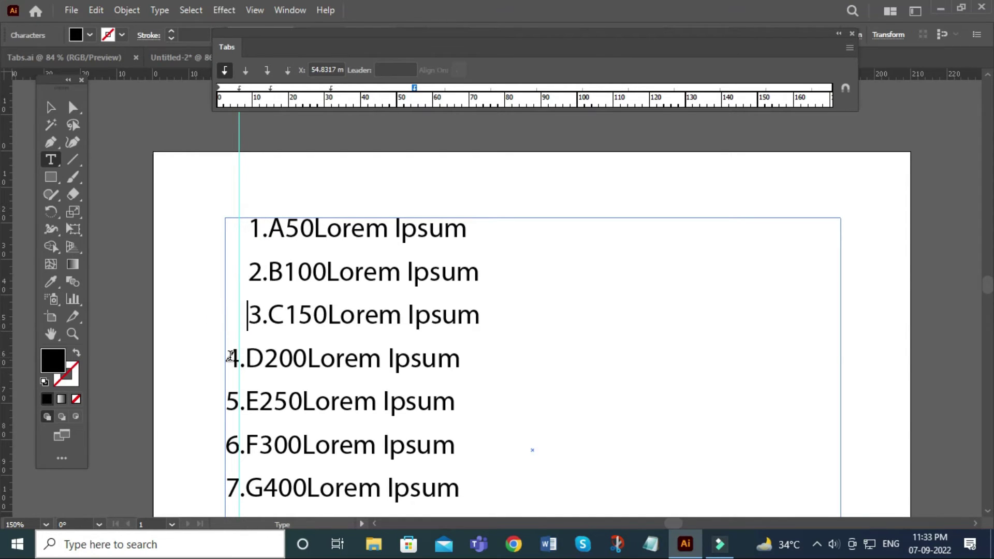
click(230, 358)
key(Tab)
click(230, 403)
key(Tab)
click(231, 445)
key(Tab)
Step: Tab-indent lines 7–10 to the first tab stop
scroll(252, 429, down, 1)
scroll(252, 429, down, 1)
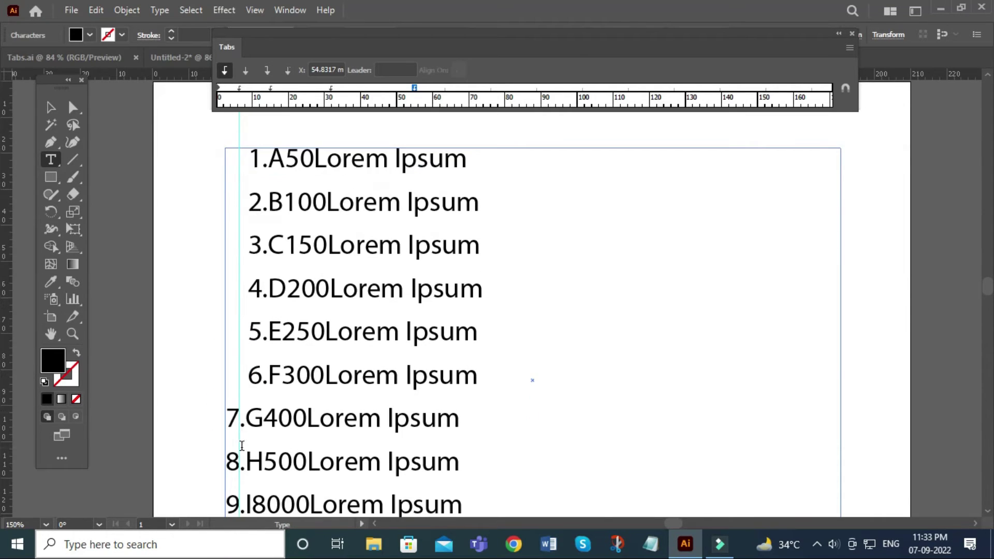
click(230, 414)
key(Tab)
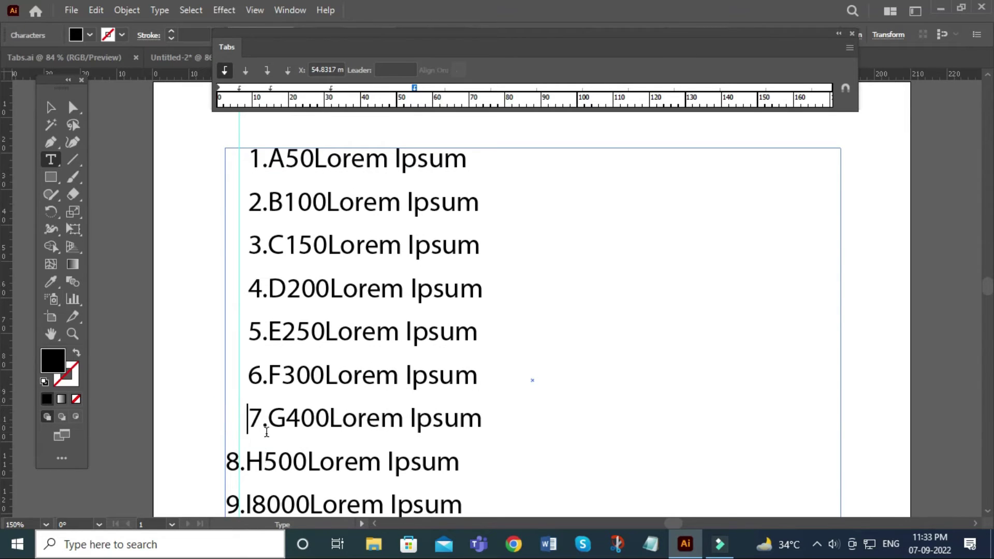
scroll(269, 421, down, 1)
click(228, 447)
key(Tab)
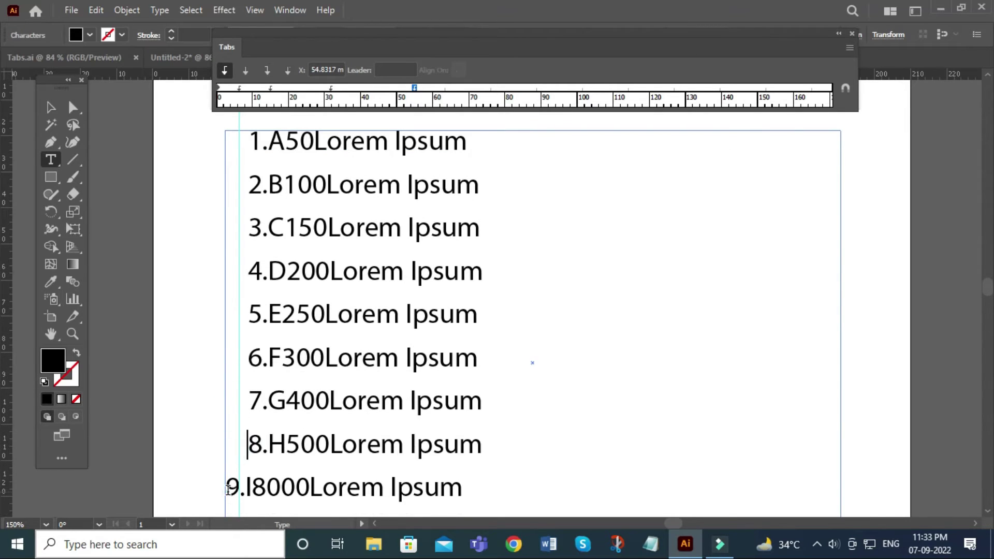
click(231, 489)
key(Tab)
scroll(252, 483, down, 2)
click(232, 498)
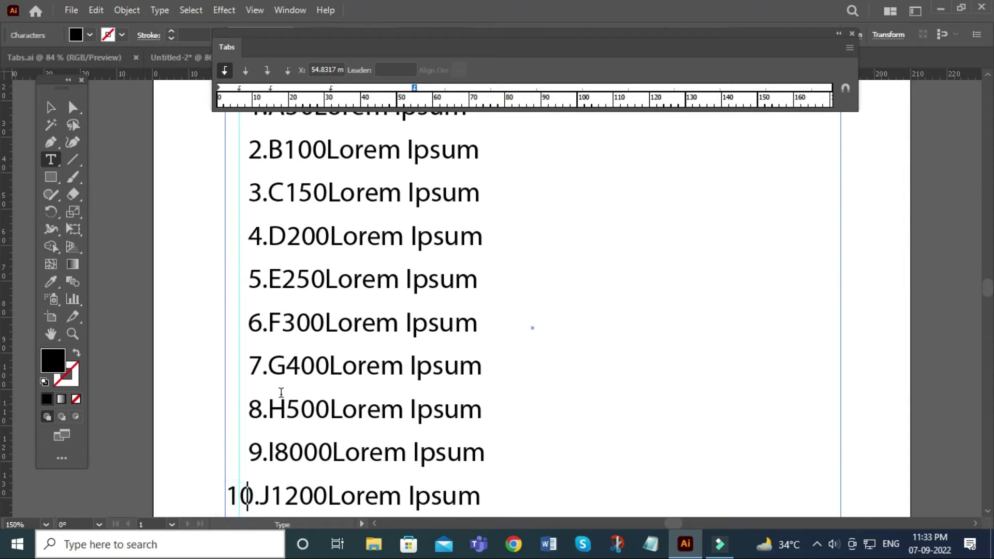
key(Tab)
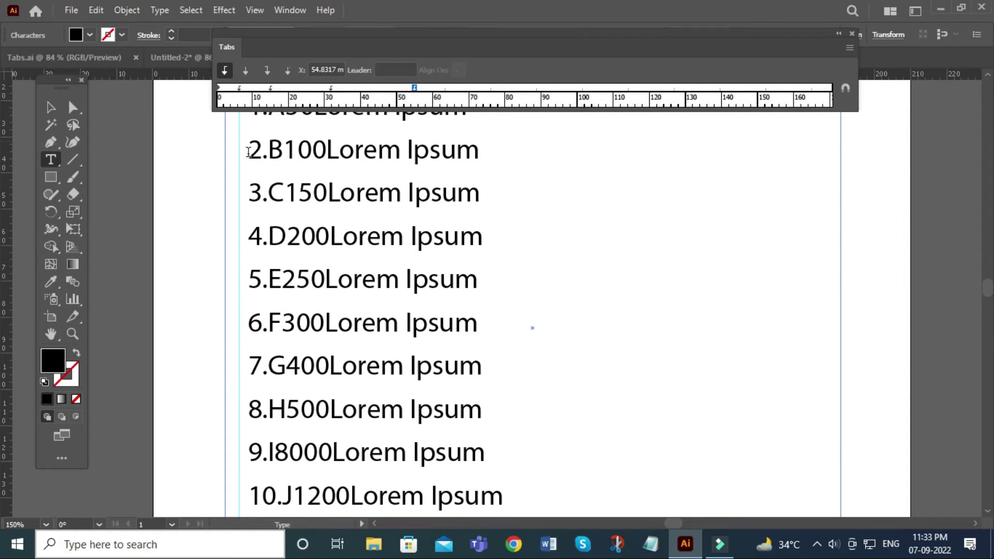
scroll(269, 171, up, 3)
scroll(255, 171, up, 2)
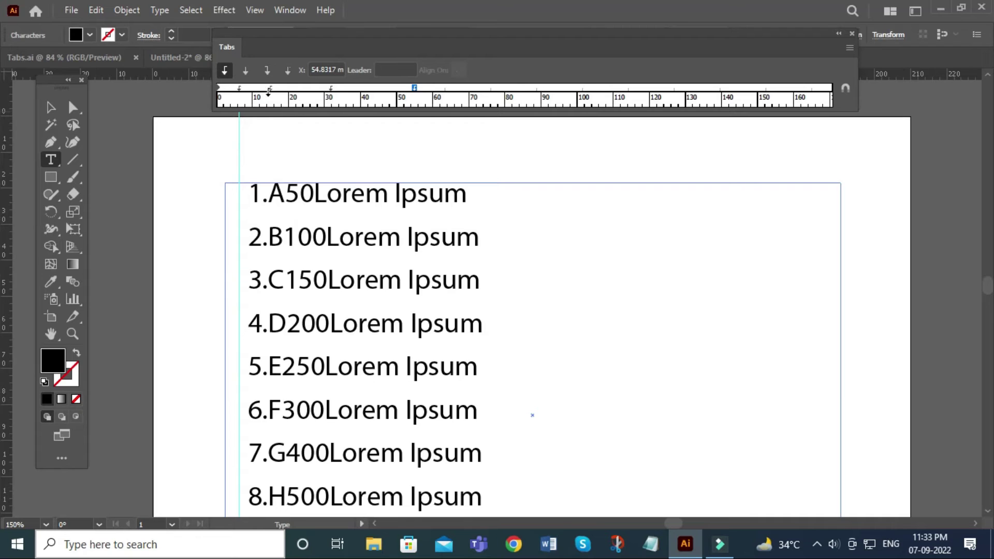
Step: Add a guide at the 15 mm tab stop and tab codes A50 through G400 over to it
mouse_move(271, 89)
mouse_down()
mouse_move(280, 118)
mouse_move(269, 98)
mouse_up()
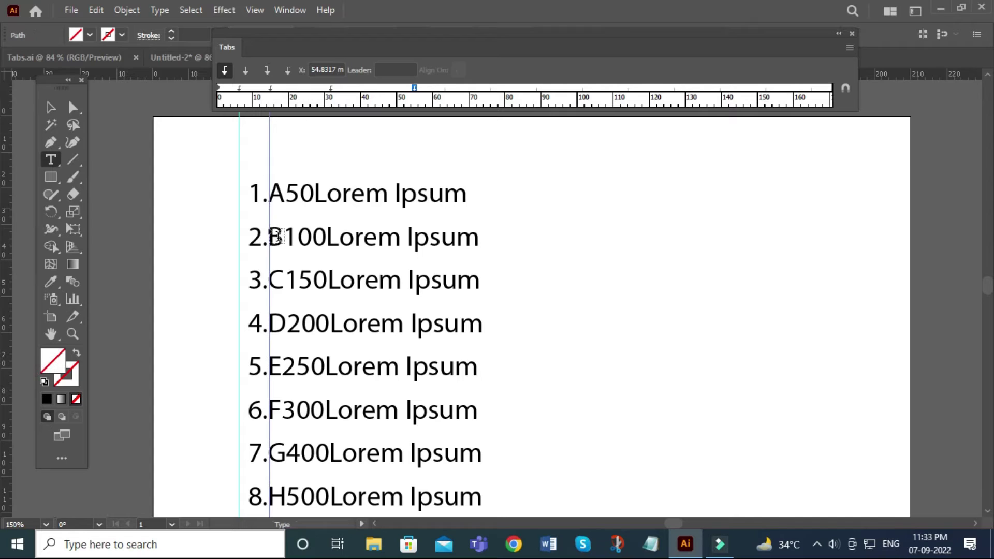
click(273, 186)
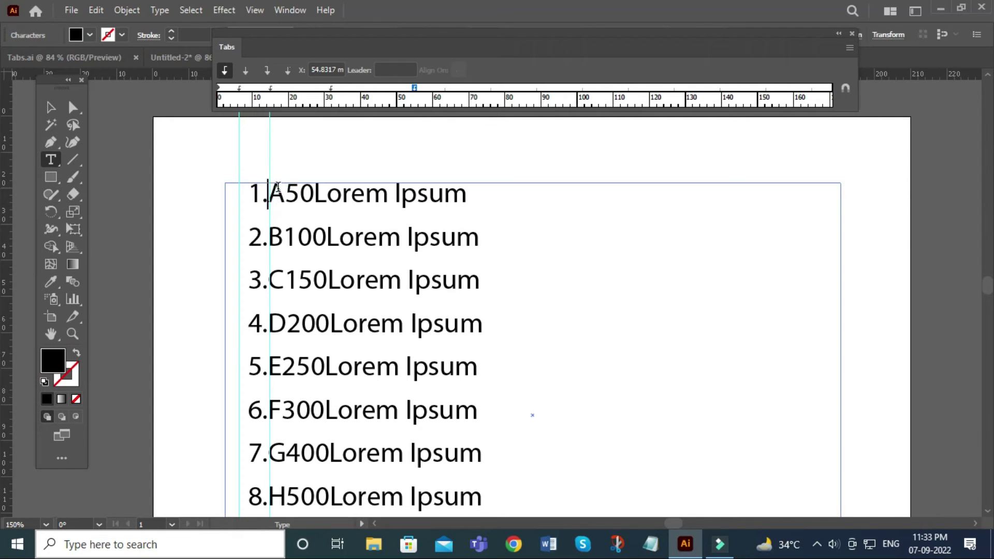
key(Tab)
click(272, 236)
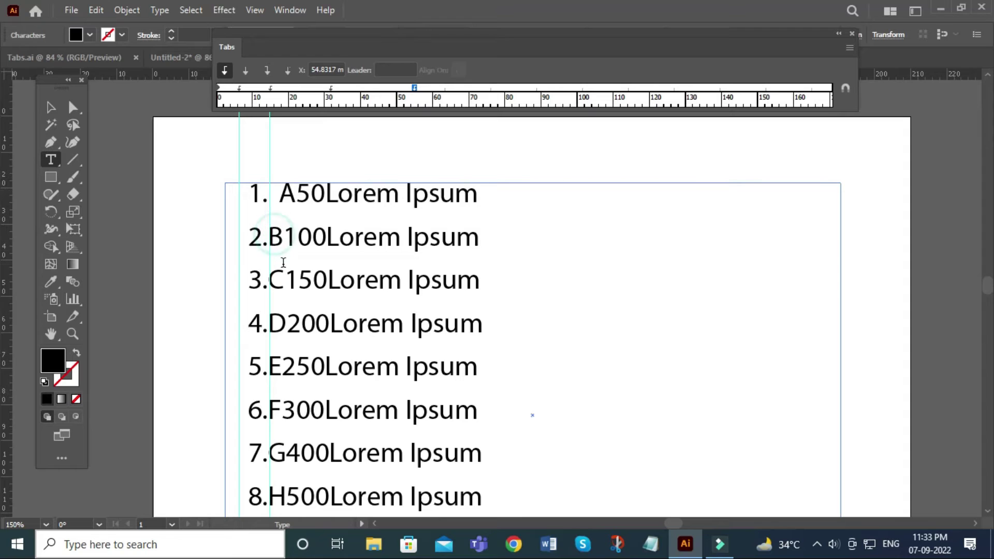
key(Tab)
click(272, 280)
key(Tab)
click(272, 323)
key(Tab)
click(272, 364)
key(Tab)
click(270, 406)
key(Tab)
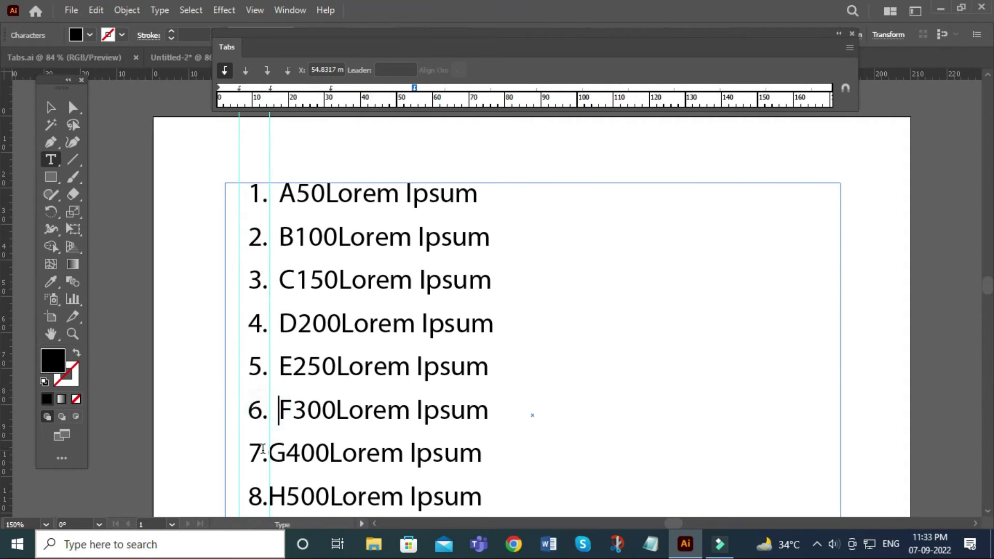
click(270, 450)
key(Tab)
Step: Tab H500 and I8000 to the second stop, undoing the extra tab on line 10
scroll(276, 459, down, 1)
click(275, 459)
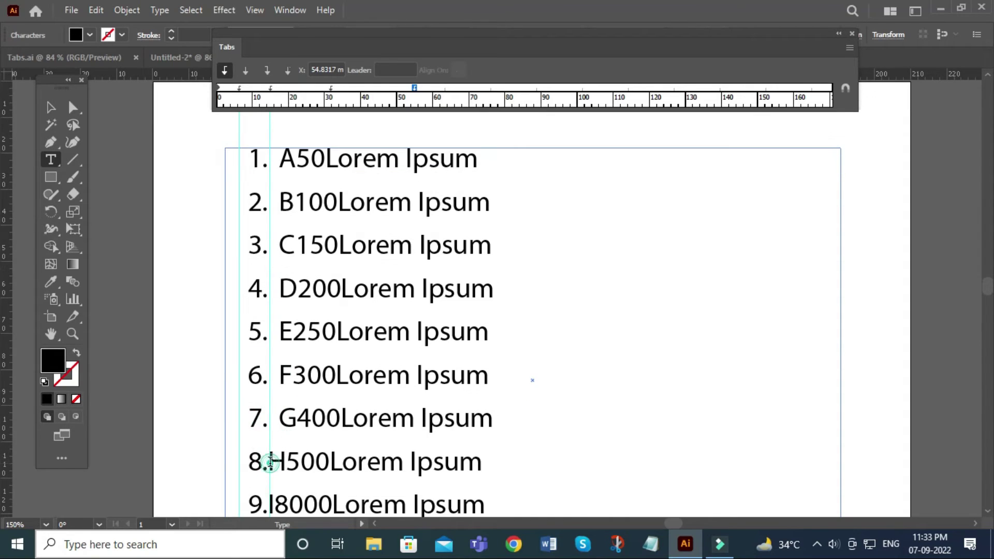
key(Tab)
scroll(291, 467, down, 1)
click(271, 462)
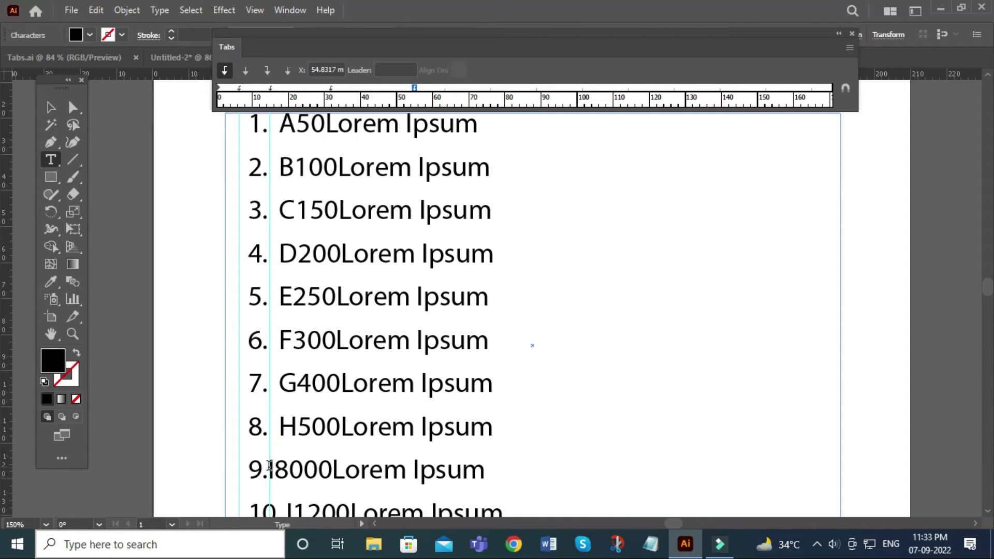
key(Tab)
scroll(288, 482, down, 1)
click(285, 465)
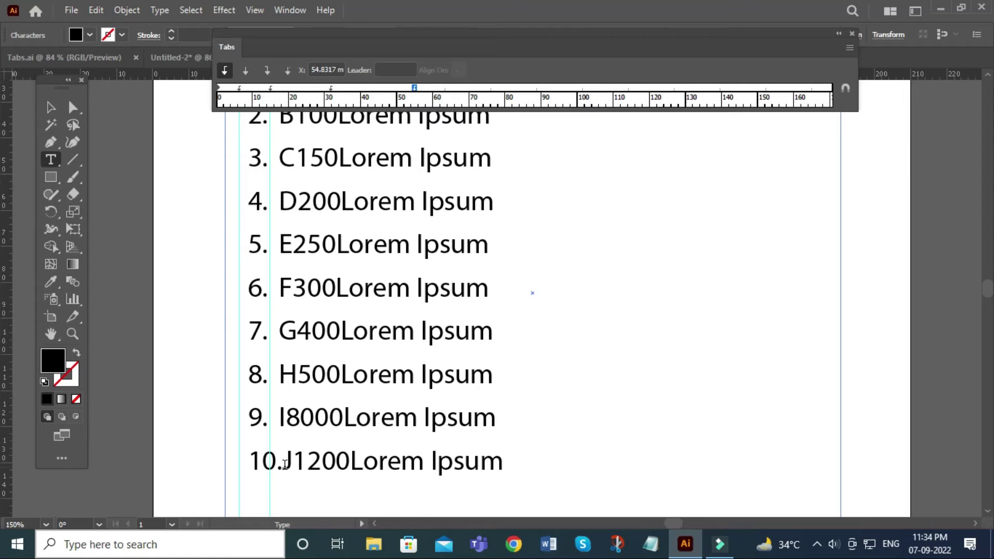
key(Tab)
key(ctrl+z)
Step: Select all the list text and move the letter-column tab stop right to 19.554 mm
scroll(320, 140, up, 1)
scroll(337, 185, up, 2)
scroll(393, 321, up, 1)
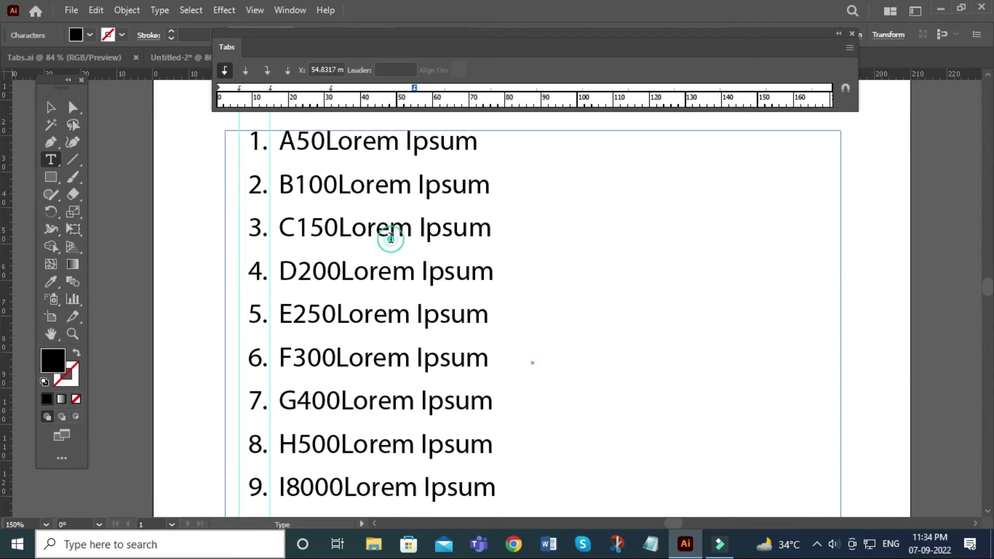
key(ctrl+a)
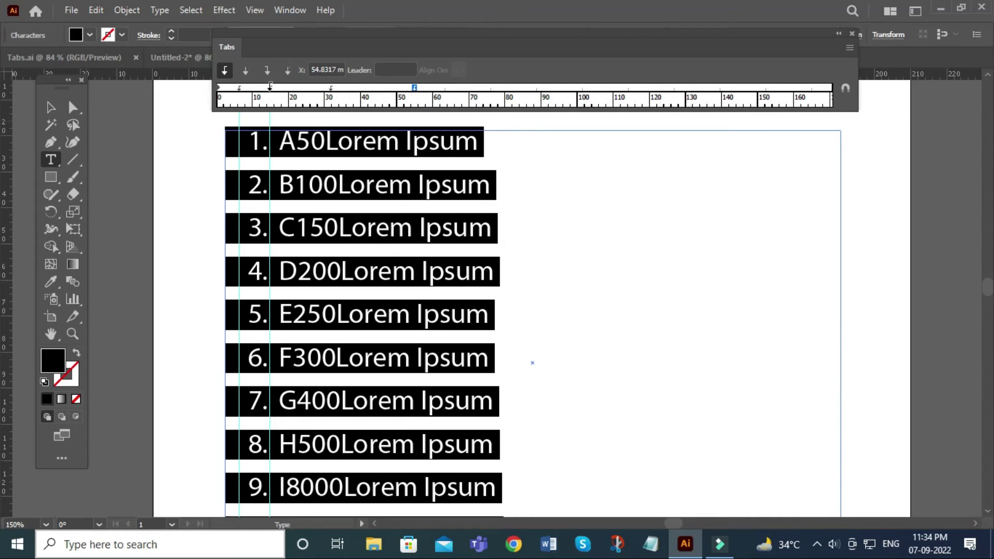
drag(271, 87, 287, 87)
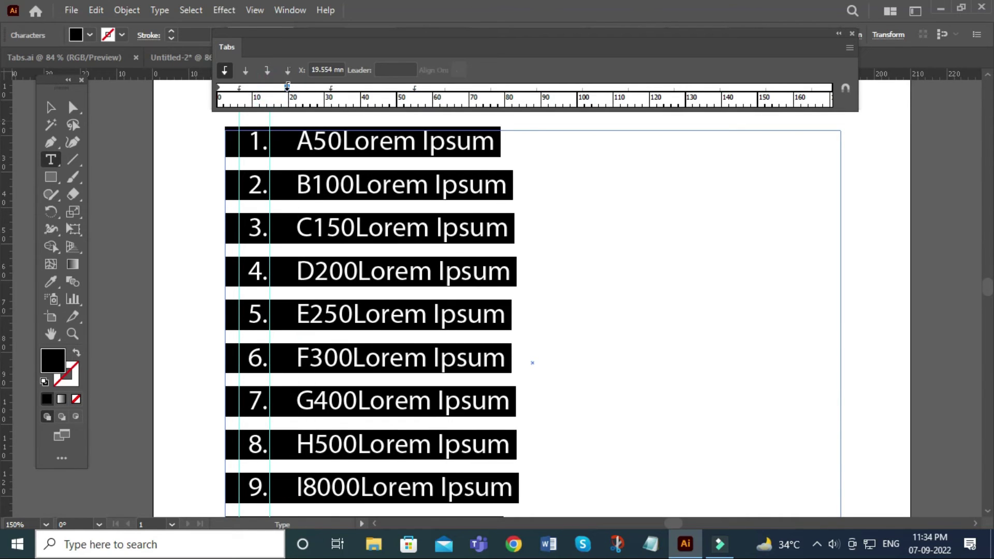
Step: Tab row 10's J1200 entry into line with the letter column above
scroll(339, 397, down, 3)
scroll(334, 399, down, 1)
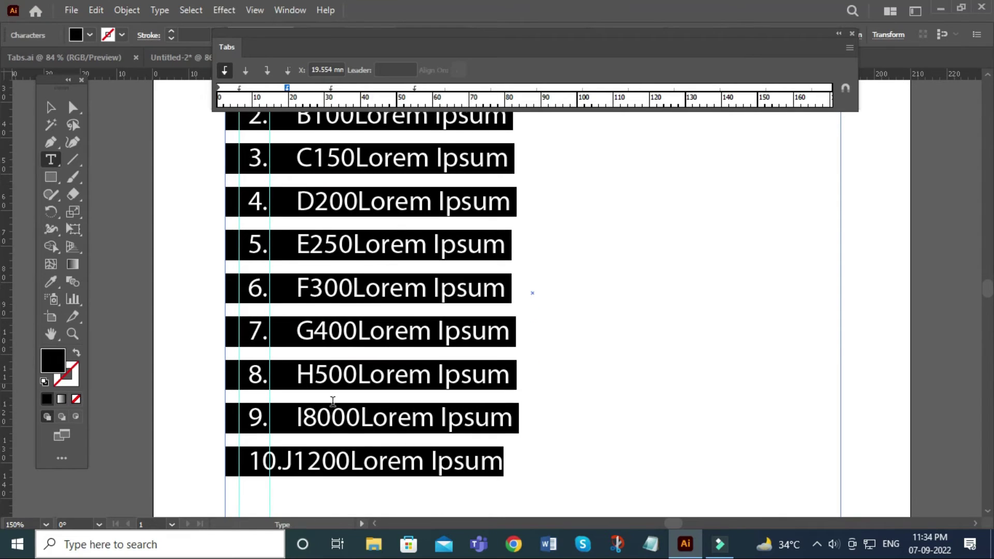
click(388, 412)
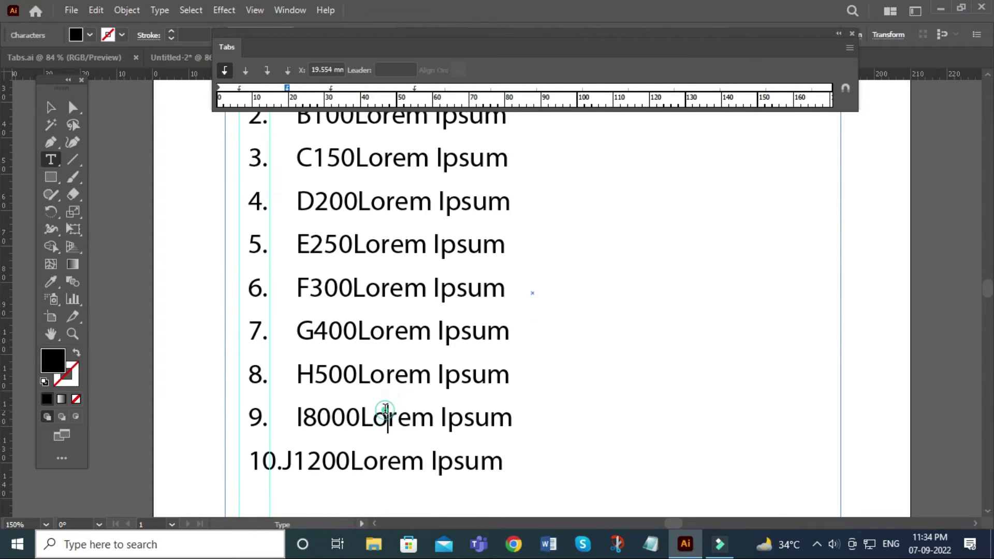
click(282, 459)
key(Tab)
scroll(378, 373, up, 1)
scroll(376, 368, up, 2)
scroll(371, 362, up, 2)
scroll(372, 362, down, 1)
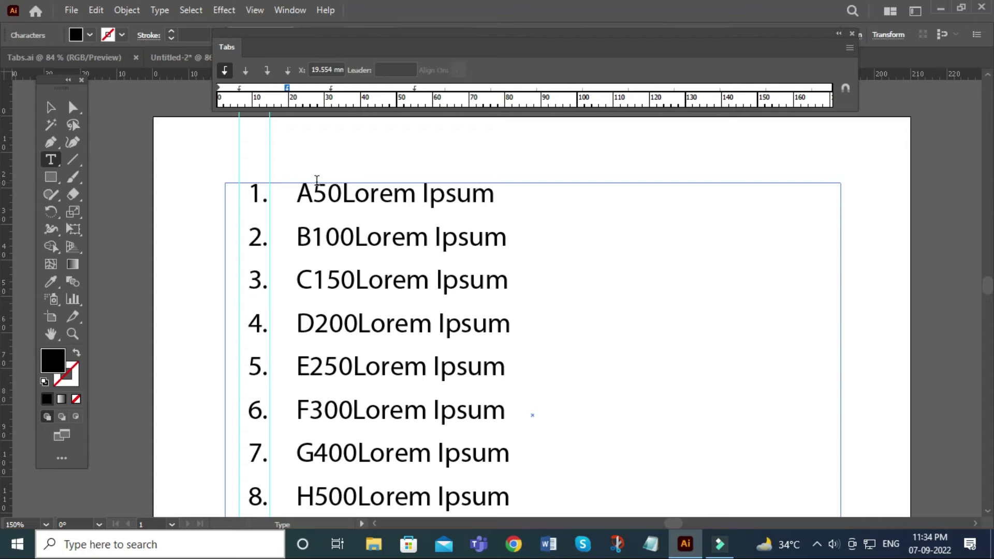
Step: Drag a vertical guide to about 37 mm and set a tab stop on it for all list text
click(355, 235)
drag(22, 189, 248, 168)
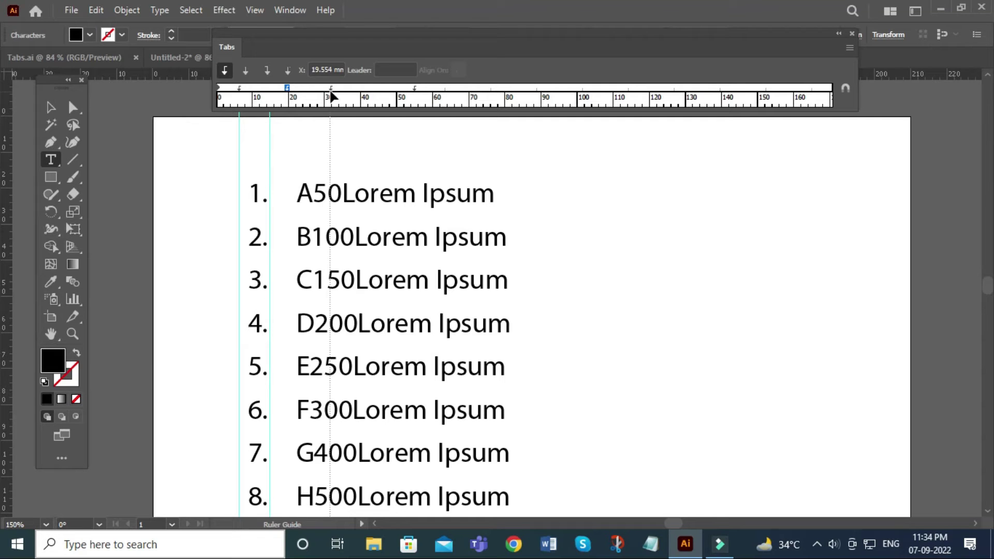
ctrl+click(391, 235)
click(399, 245)
key(ctrl+a)
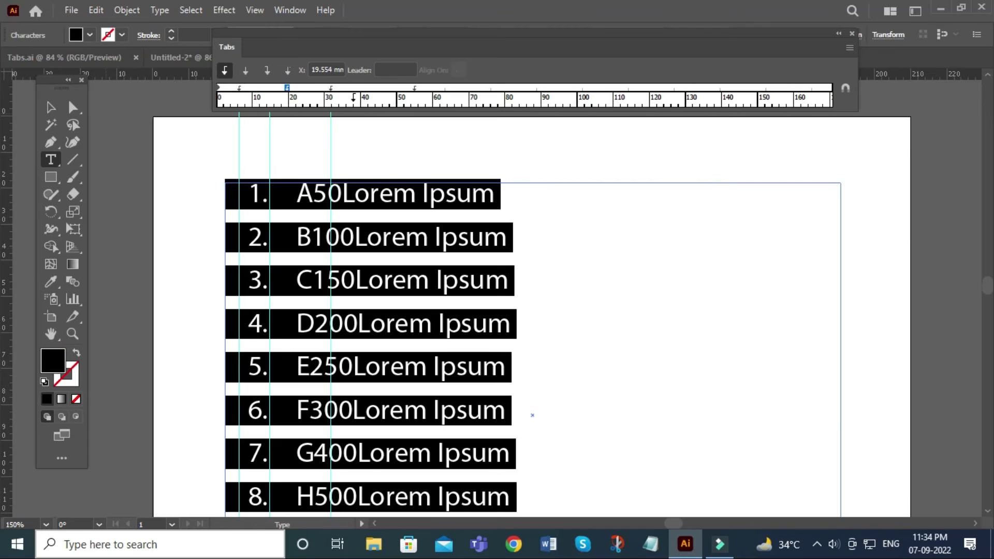
drag(332, 84, 352, 87)
click(372, 203)
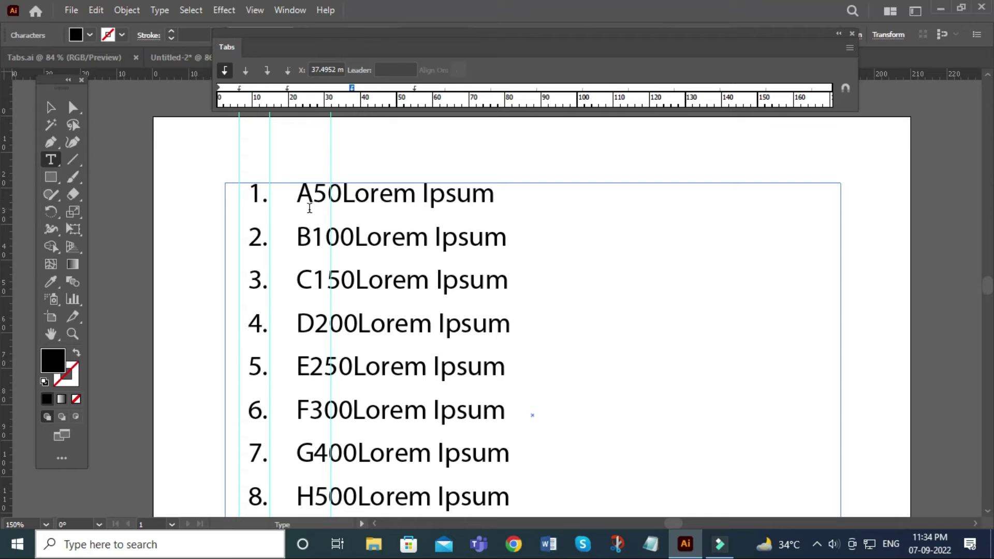
Step: Tab the amounts 50, 100, 150, 200 and 250 on rows 1–5 into the third column
click(313, 193)
key(Tab)
click(311, 236)
key(Tab)
click(317, 280)
key(Tab)
click(316, 325)
key(Tab)
click(315, 367)
key(Tab)
Step: Tab the amounts 300, 400, 500, 8000 and 1200 on rows 6–10 into the third column
click(313, 409)
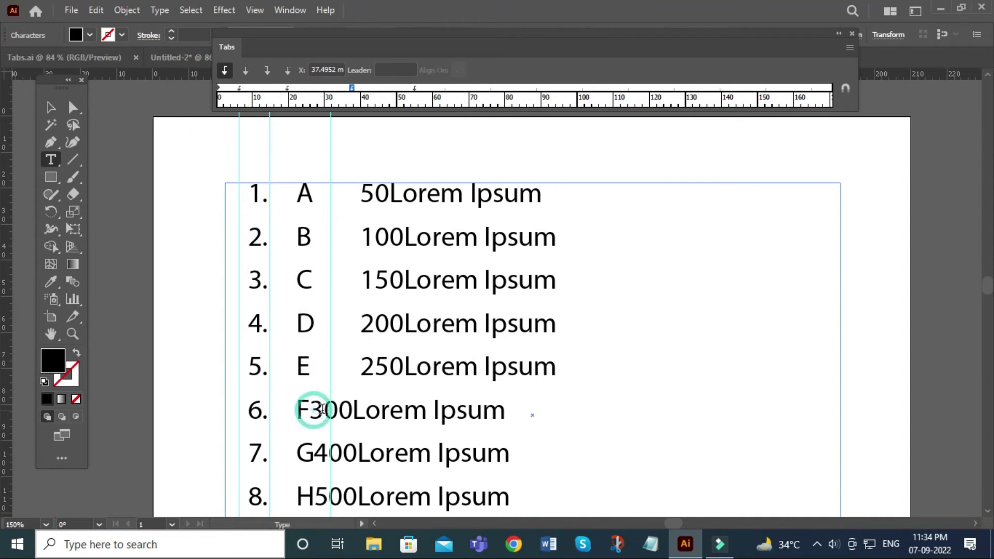
key(Tab)
scroll(326, 407, down, 1)
click(314, 437)
key(Tab)
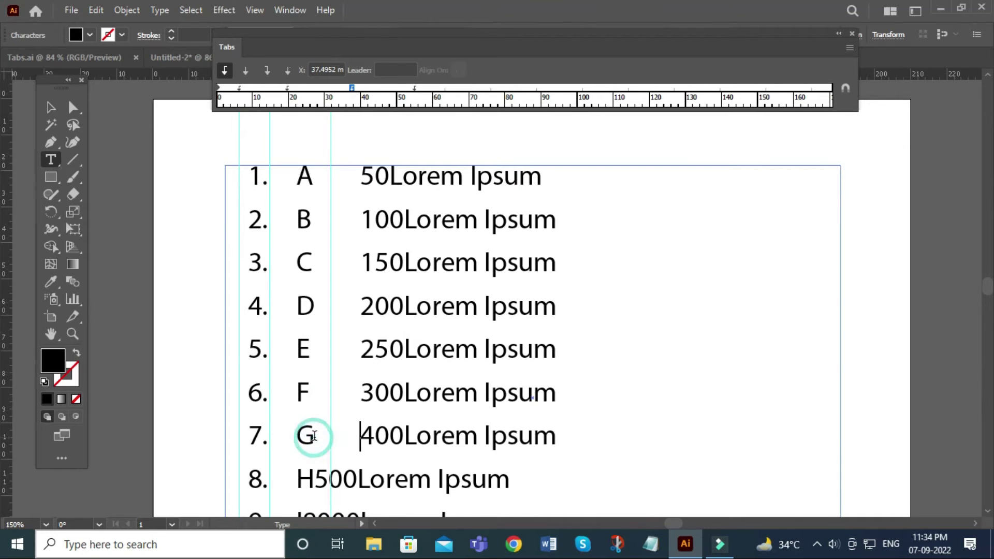
scroll(313, 434, down, 2)
click(318, 444)
key(Tab)
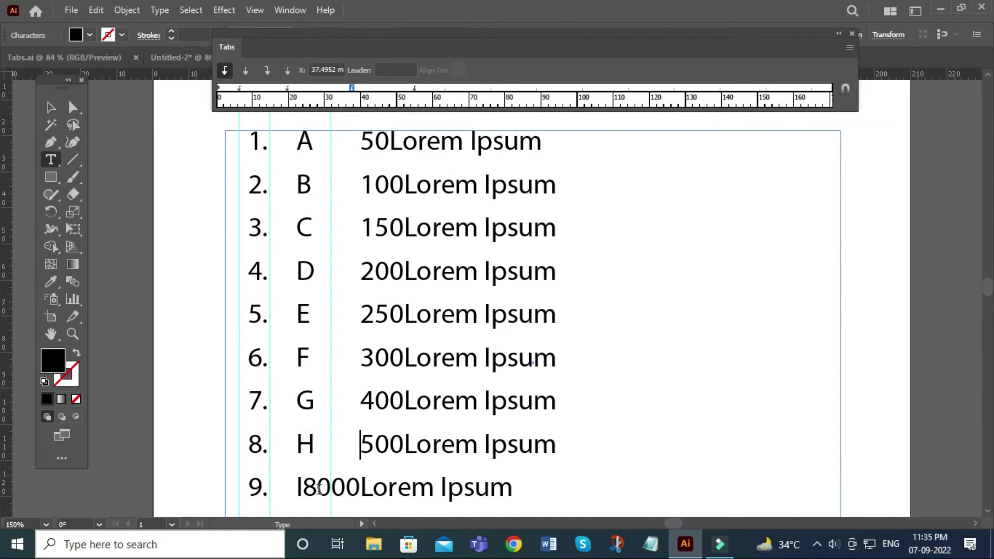
scroll(318, 444, down, 1)
click(305, 466)
key(Tab)
scroll(314, 467, down, 2)
click(315, 468)
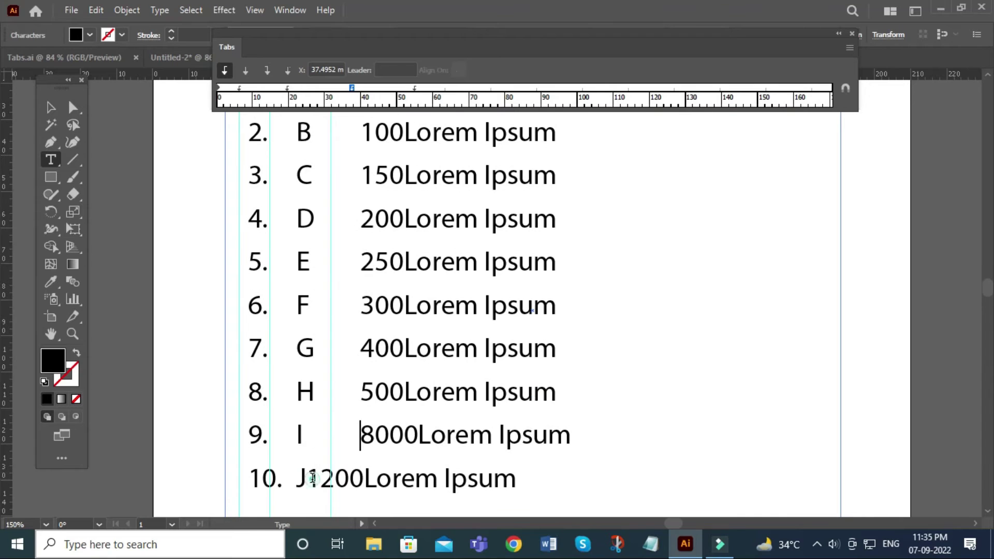
key(Tab)
scroll(422, 427, up, 3)
scroll(414, 363, up, 1)
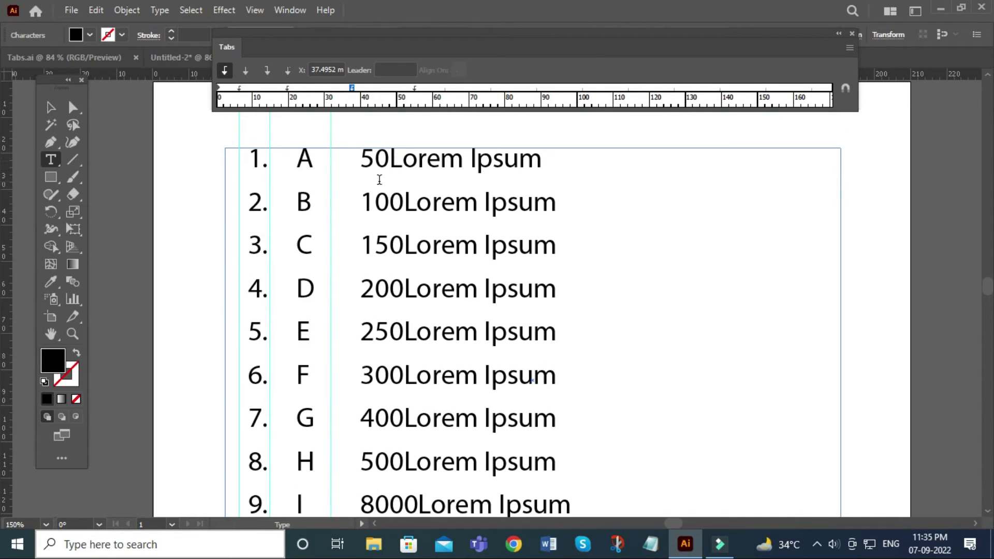
scroll(388, 383, down, 2)
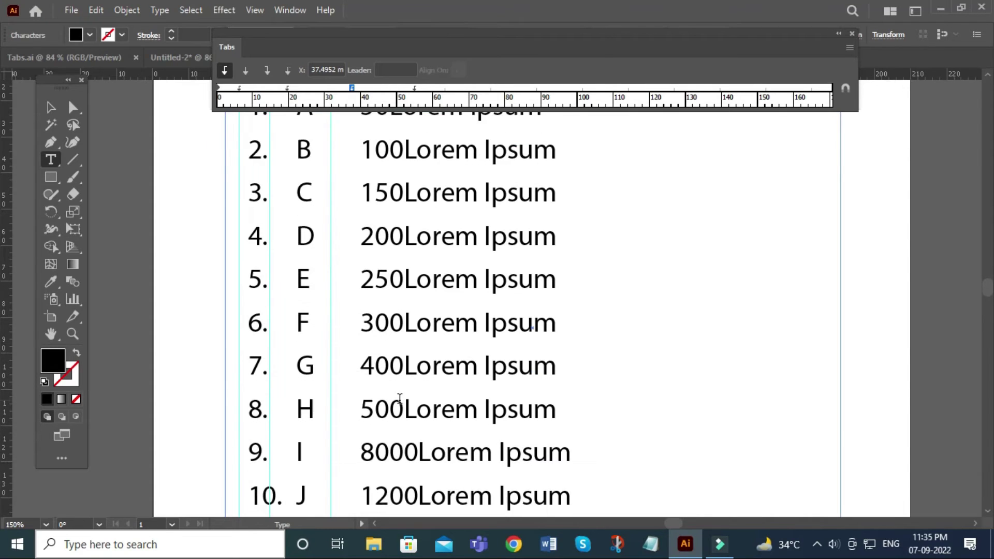
scroll(395, 435, down, 2)
scroll(397, 413, up, 2)
scroll(399, 415, up, 1)
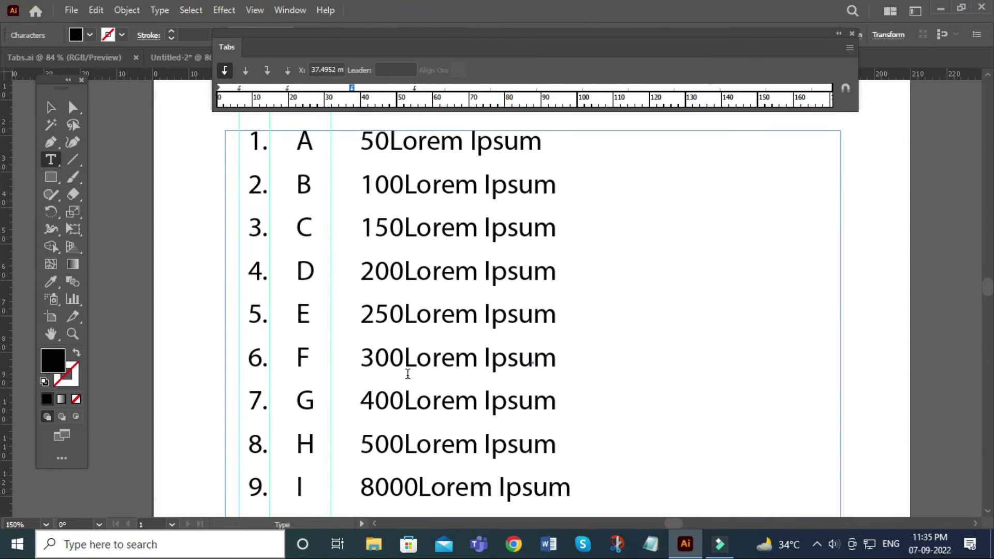
Step: Tab Lorem Ipsum into a fourth column on rows 1–4, after 50, 100, 150 and 200
click(362, 139)
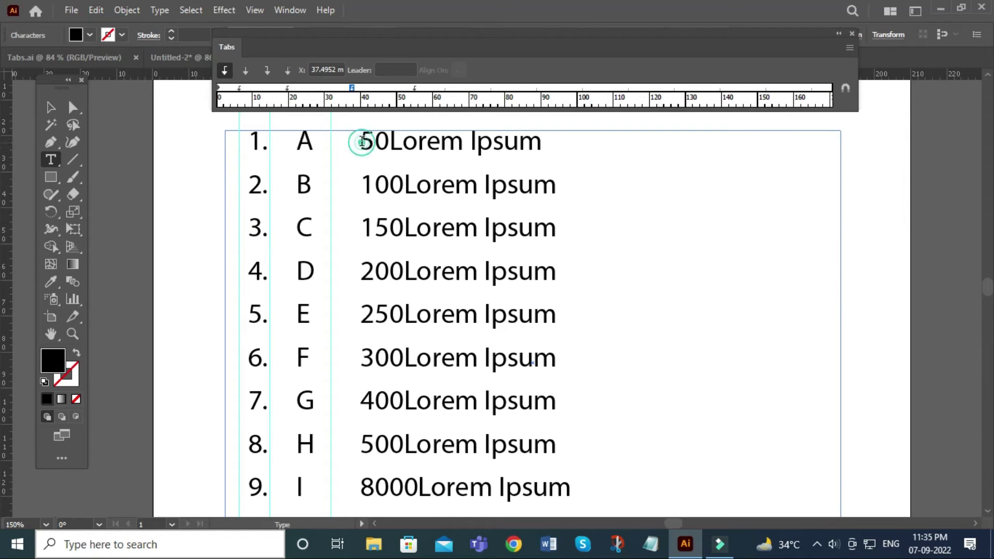
click(389, 141)
key(Tab)
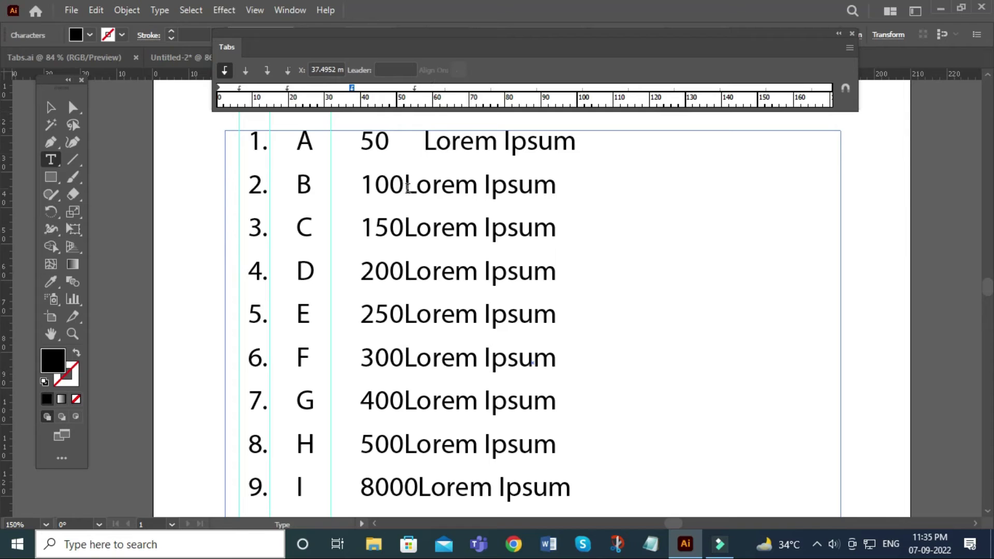
click(405, 181)
key(Tab)
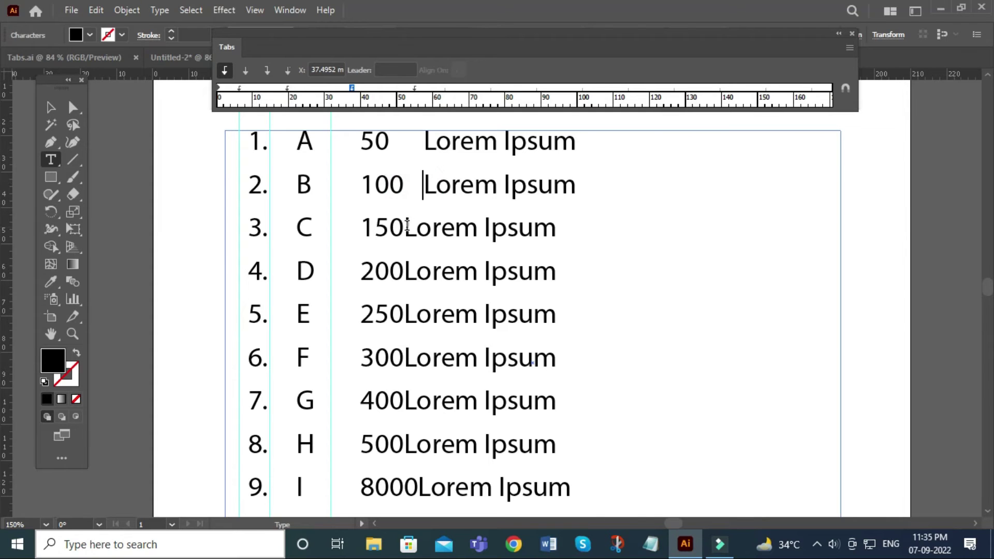
click(405, 228)
key(Tab)
click(405, 270)
key(Tab)
Step: Tab Lorem Ipsum into the fourth column on rows 5–9 and select all the list text
click(408, 314)
key(Tab)
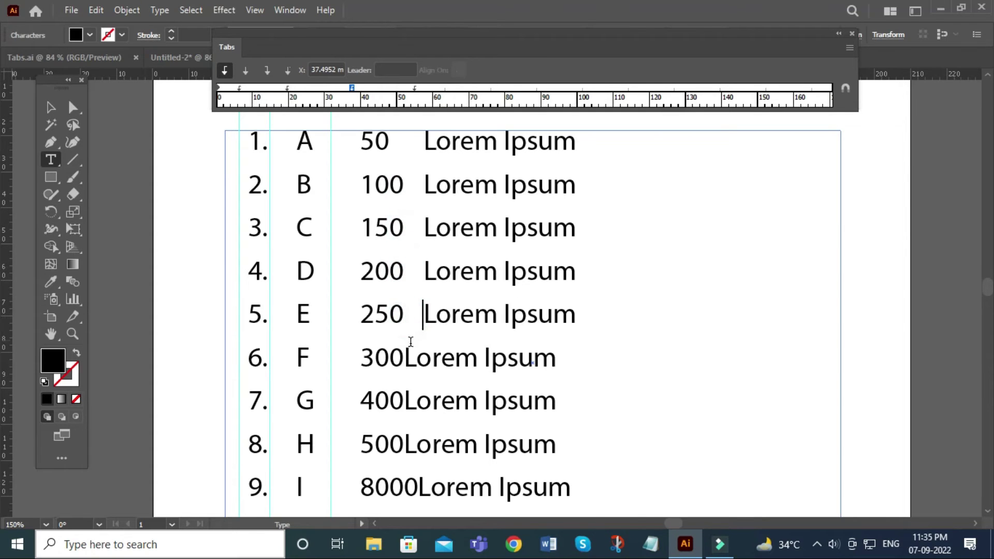
click(405, 358)
key(Tab)
click(403, 401)
key(Tab)
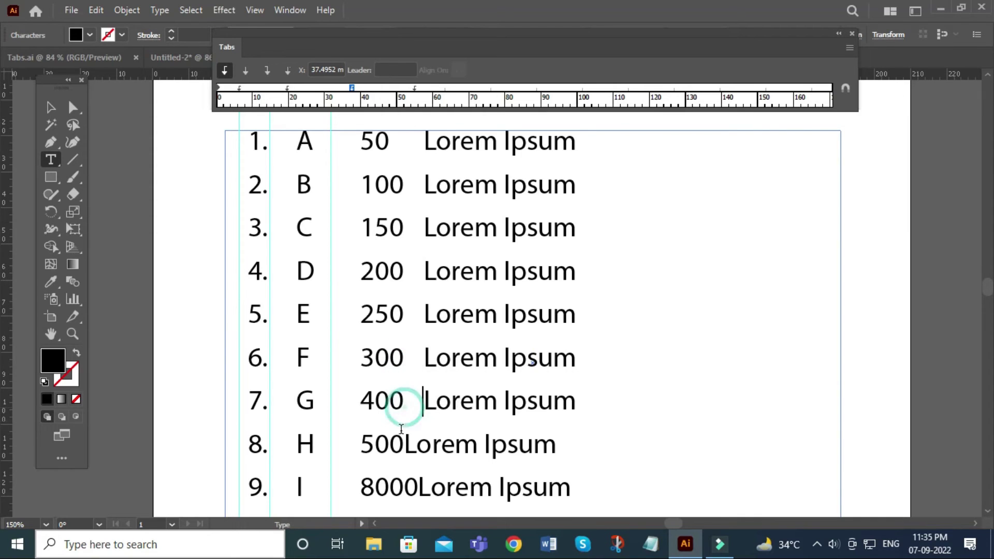
click(401, 447)
key(Tab)
click(417, 489)
key(Tab)
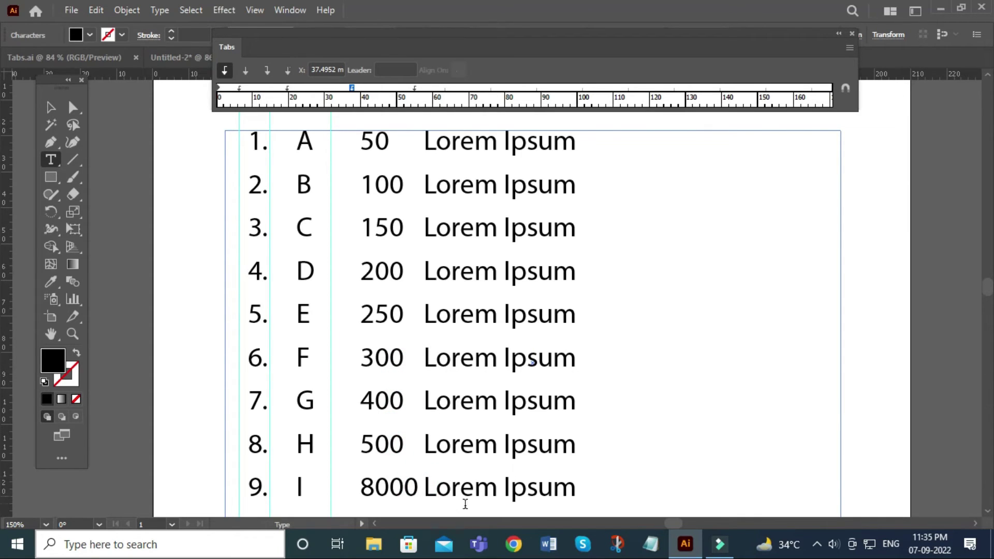
key(ctrl+a)
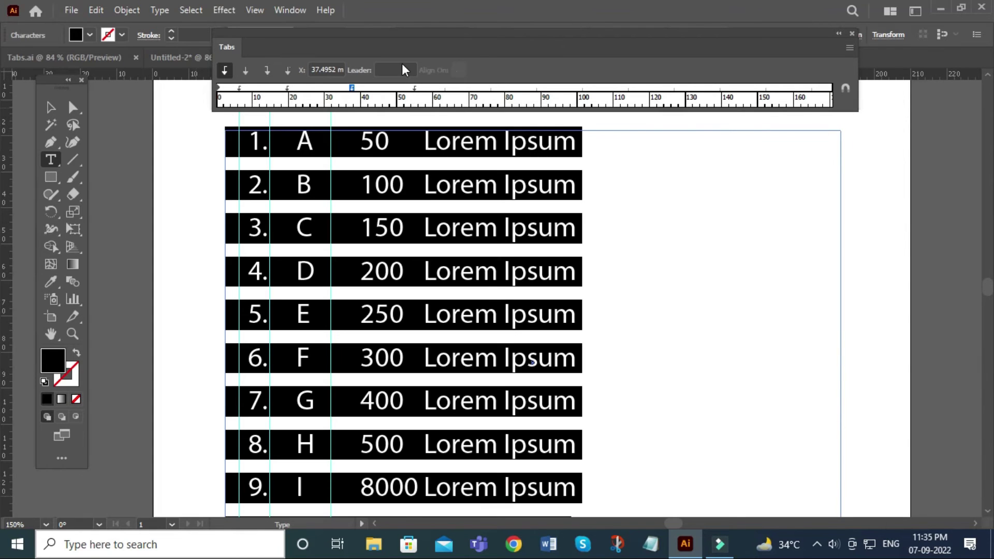
Step: Add a tab stop at about 62 mm for Lorem Ipsum and nudge the 37 mm stop to 38.9 mm
drag(415, 89, 441, 88)
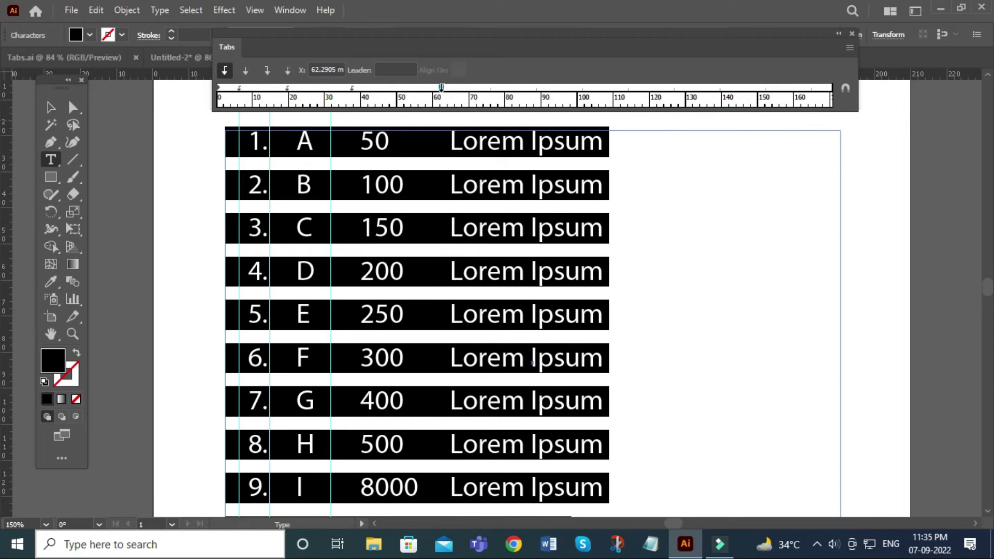
drag(354, 87, 357, 87)
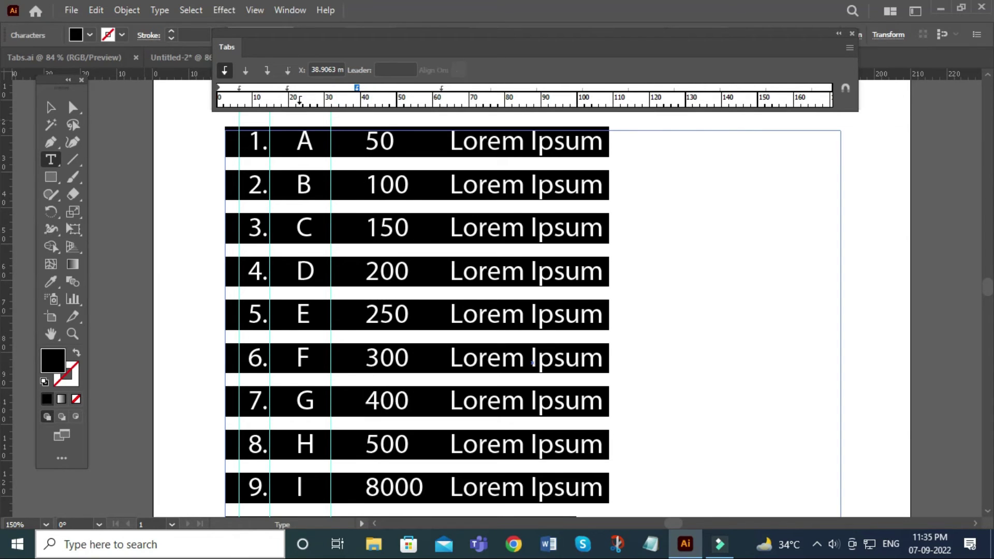
mouse_move(300, 43)
mouse_down()
mouse_move(325, 39)
mouse_move(313, 38)
mouse_up()
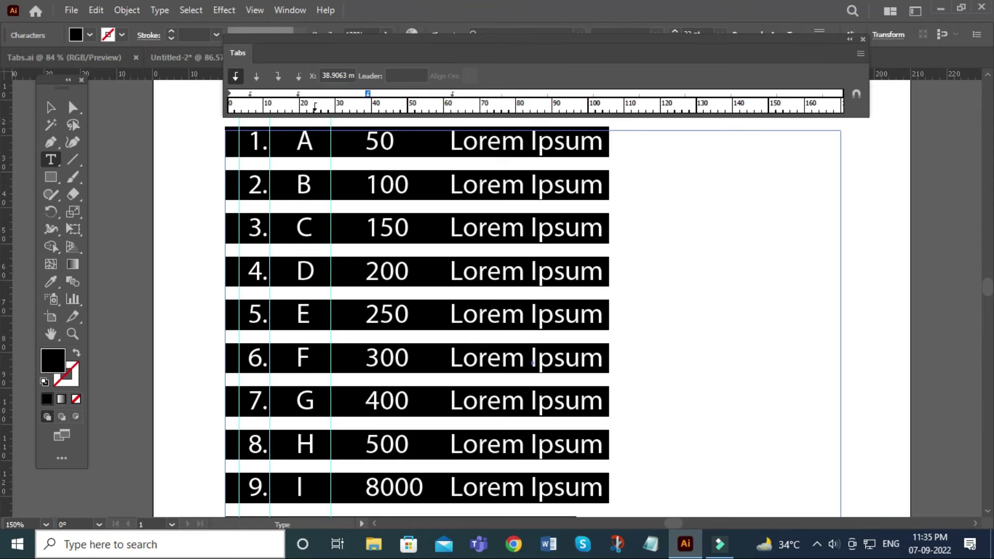
Step: Tab row 10's Lorem Ipsum after 1200 into the fourth column
click(367, 94)
click(390, 143)
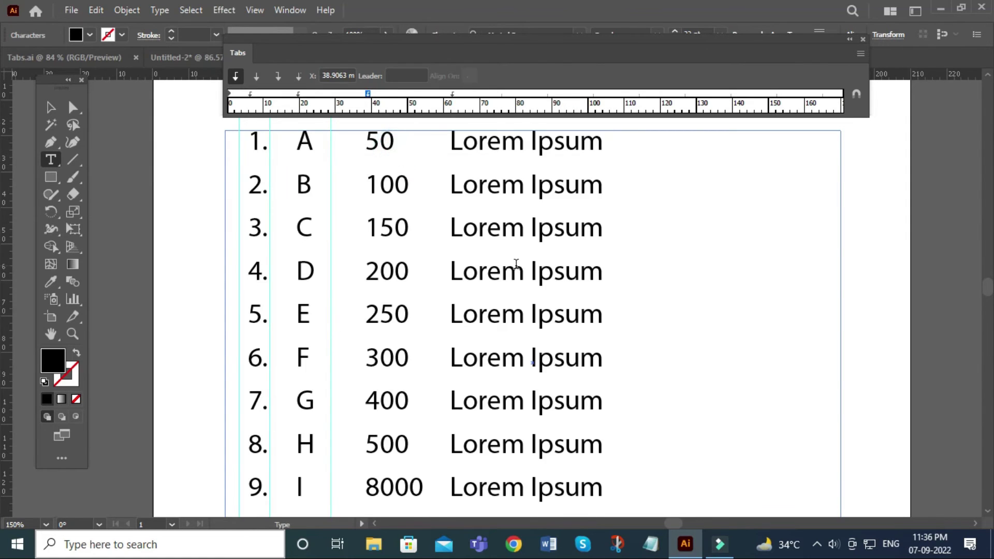
scroll(518, 264, down, 3)
click(424, 479)
key(Tab)
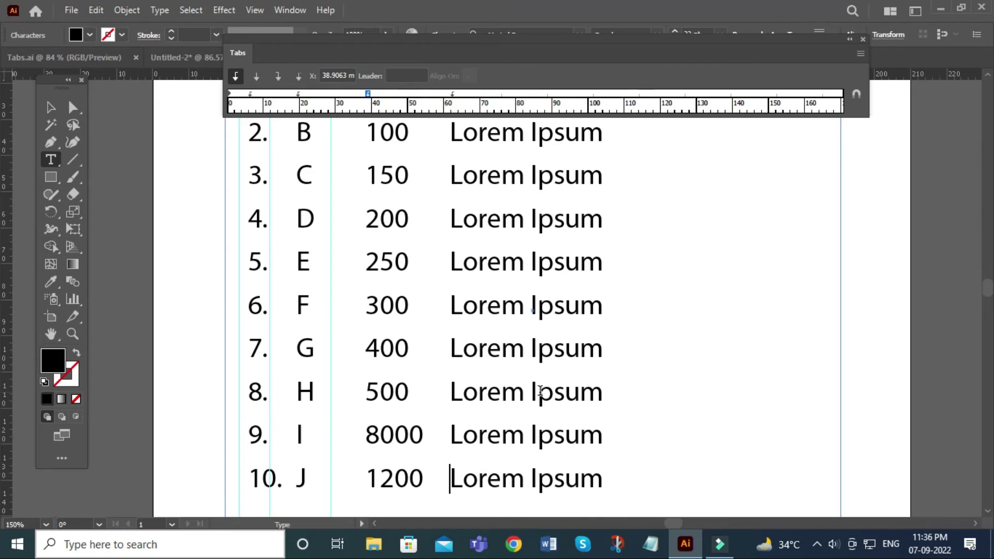
scroll(528, 363, up, 3)
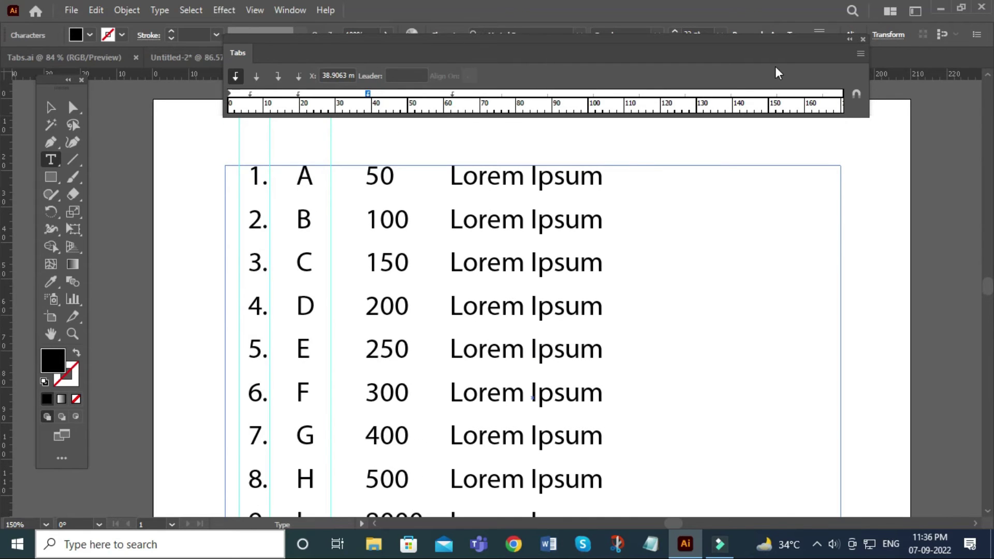
scroll(378, 261, down, 2)
scroll(378, 261, down, 1)
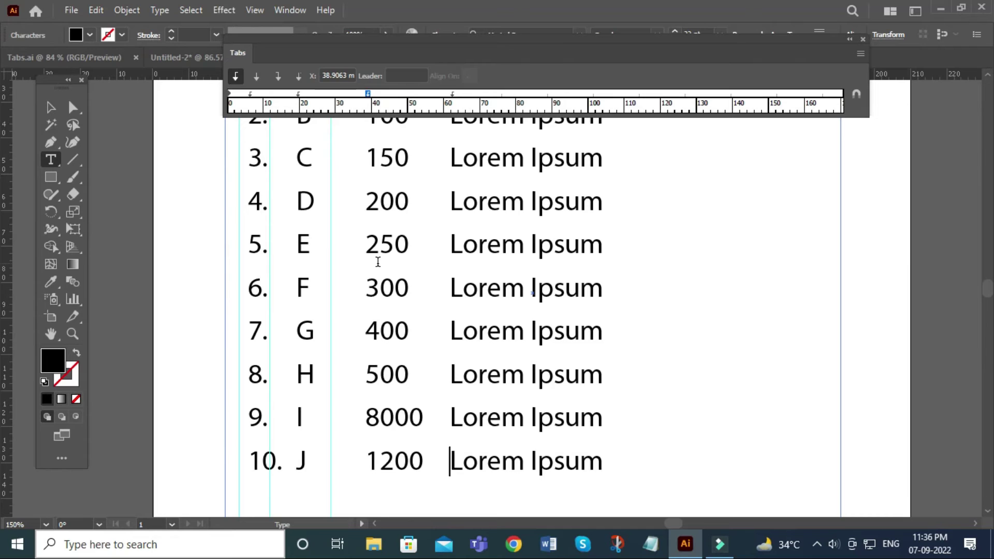
scroll(378, 262, down, 1)
scroll(378, 262, down, 1)
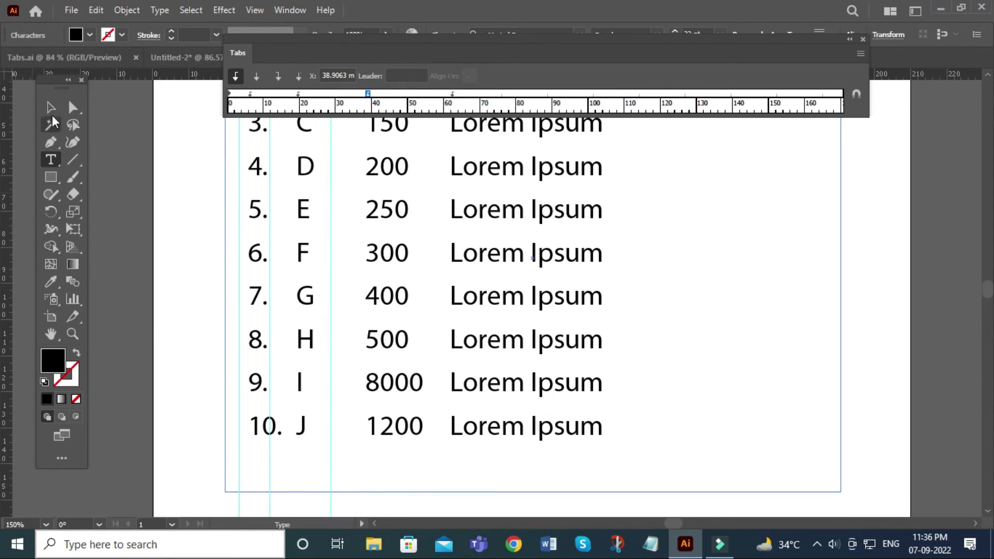
Step: Marquee-select and delete the three vertical guides, then pan to review rows 8–10
click(50, 107)
drag(418, 456, 426, 413)
drag(412, 477, 231, 472)
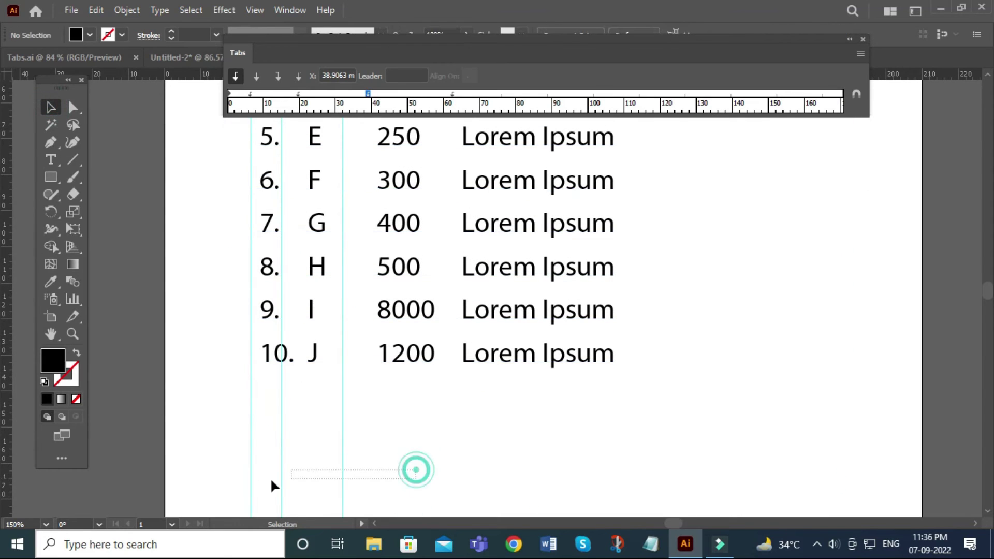
key(Delete)
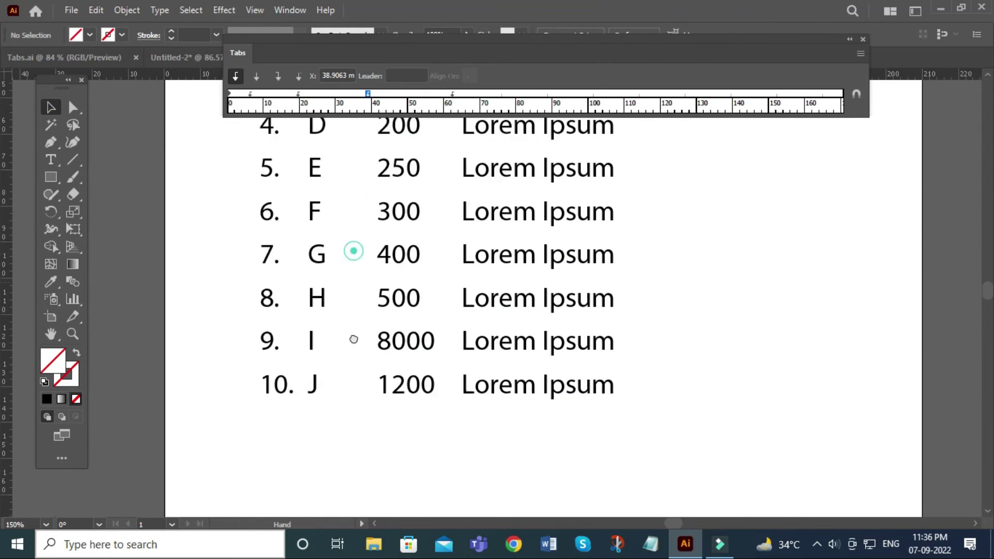
scroll(355, 338, up, 1)
scroll(329, 310, up, 5)
drag(264, 296, 270, 232)
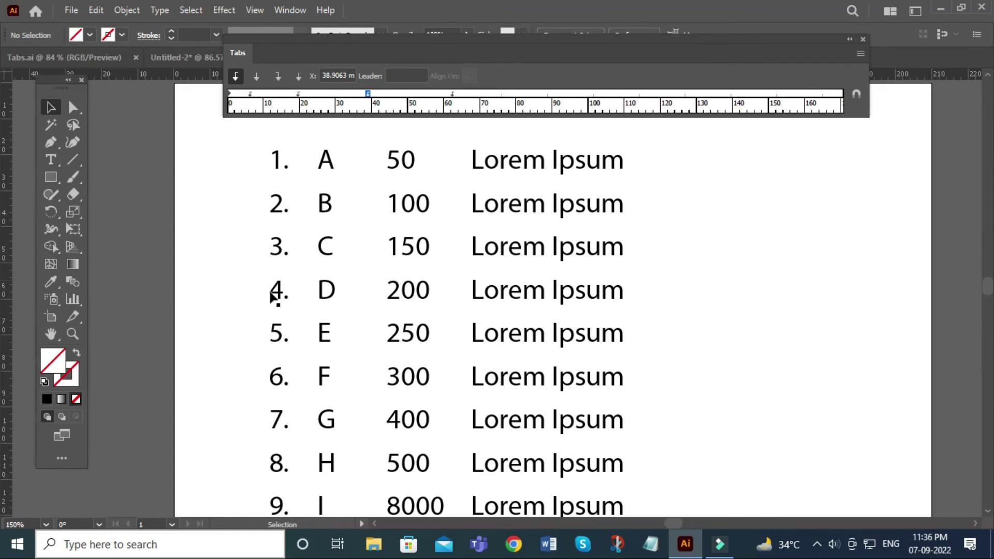
drag(289, 458, 272, 327)
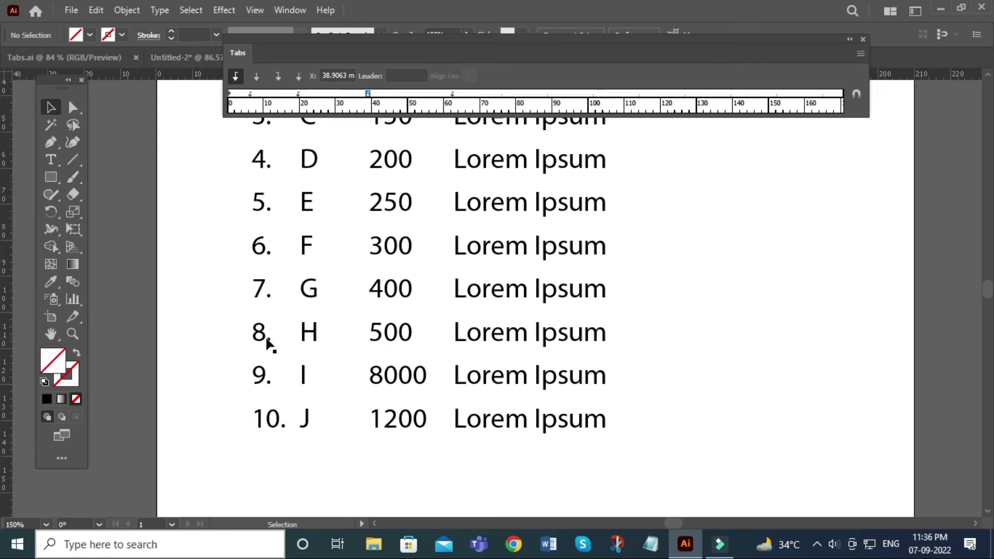
Step: Make the numbering tab stop Right-Justified and move it slightly right so 1.–10. align right
click(51, 160)
click(316, 336)
key(ctrl+a)
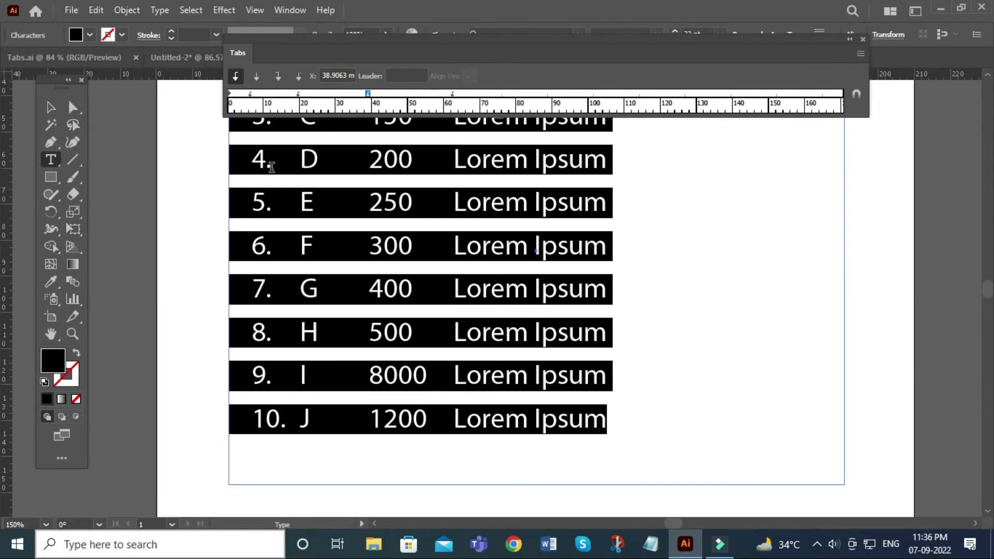
click(250, 93)
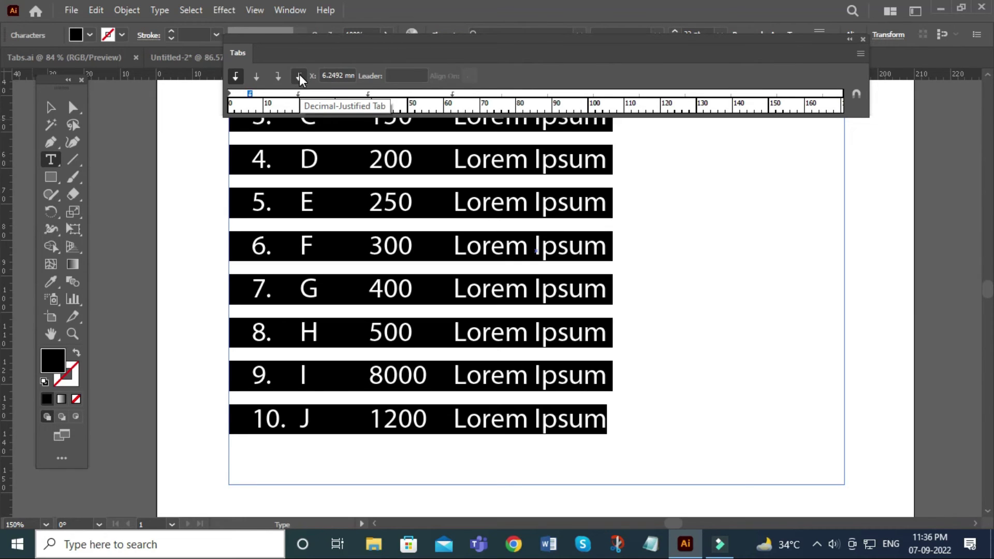
click(299, 76)
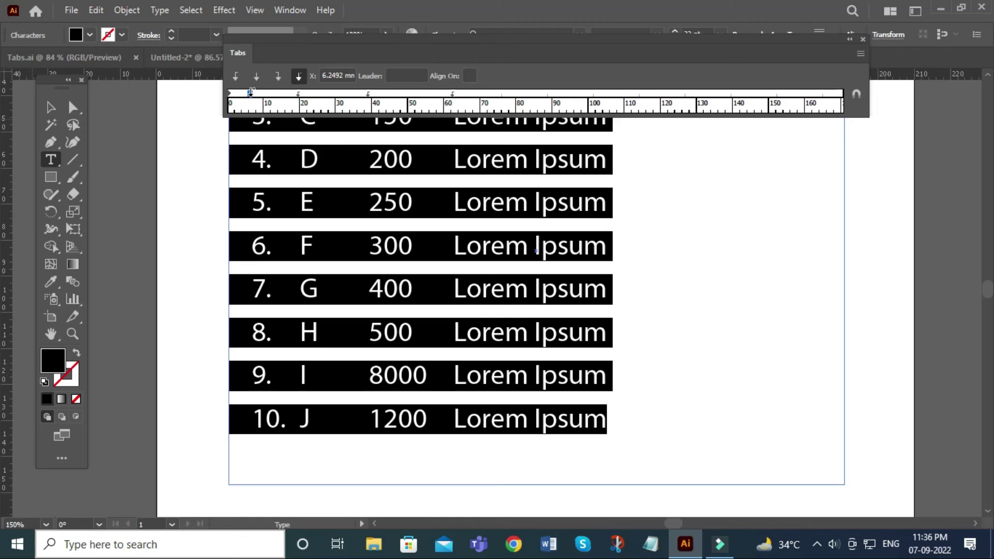
click(299, 76)
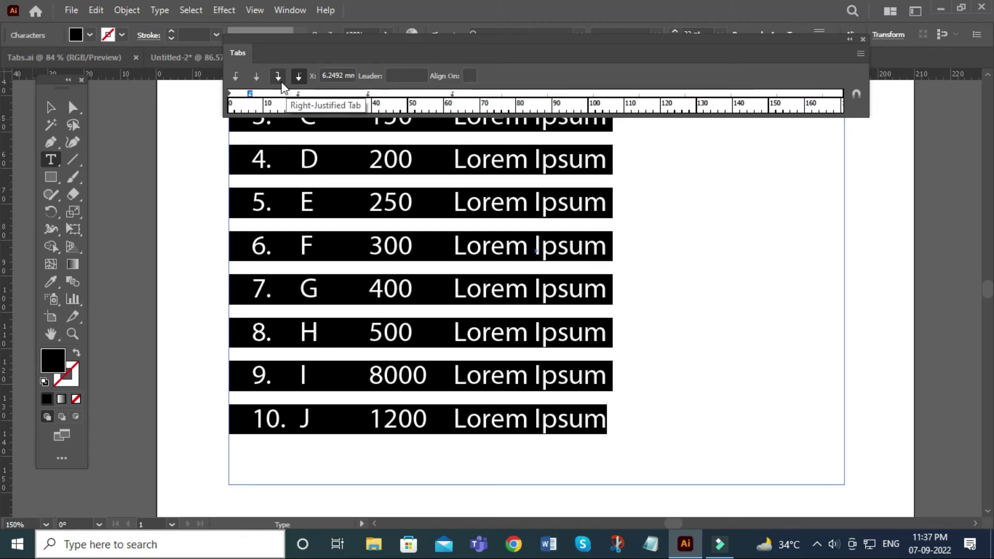
click(278, 77)
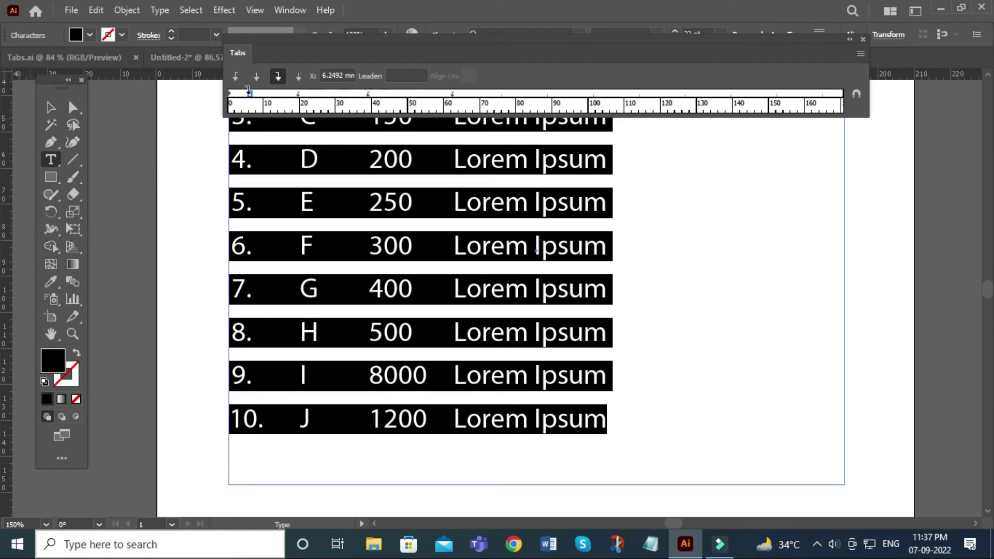
drag(250, 94, 273, 91)
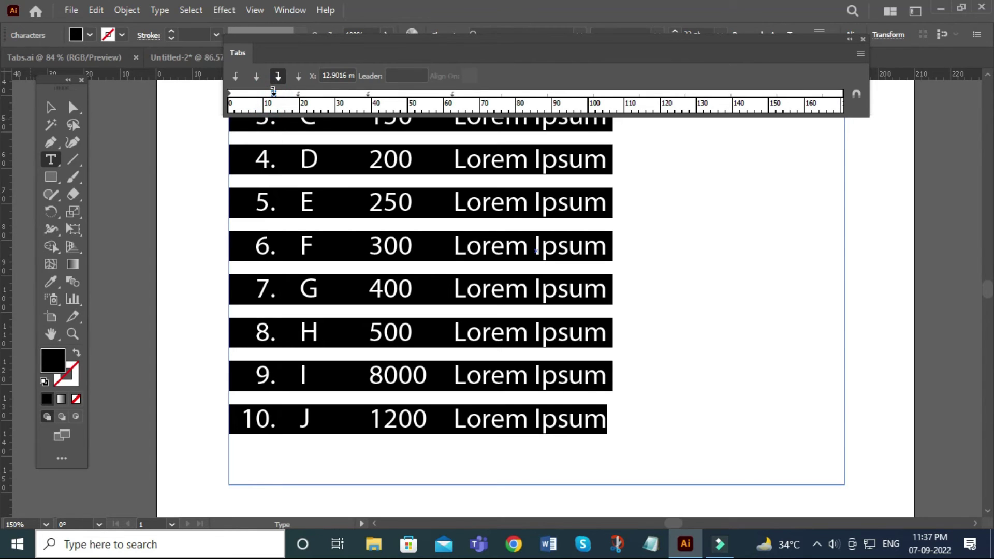
click(331, 271)
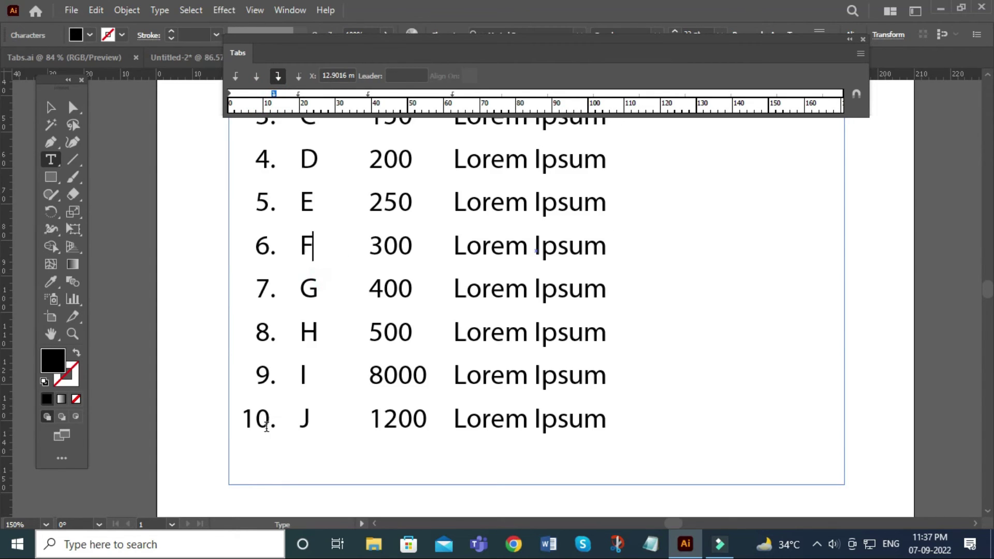
Step: Add a vertical guide at the values' right edge and select all the list text again
scroll(270, 330, up, 5)
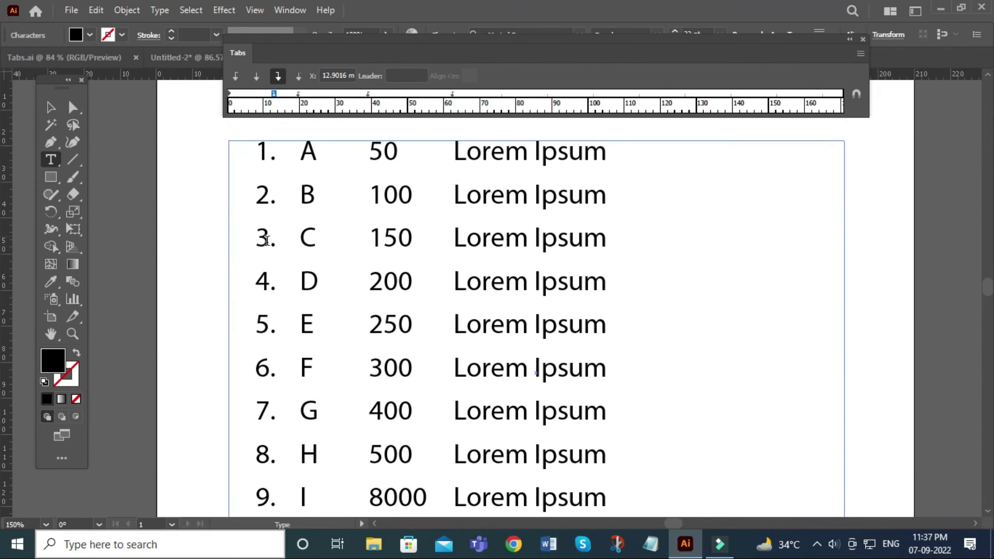
scroll(266, 379, down, 2)
scroll(266, 395, down, 1)
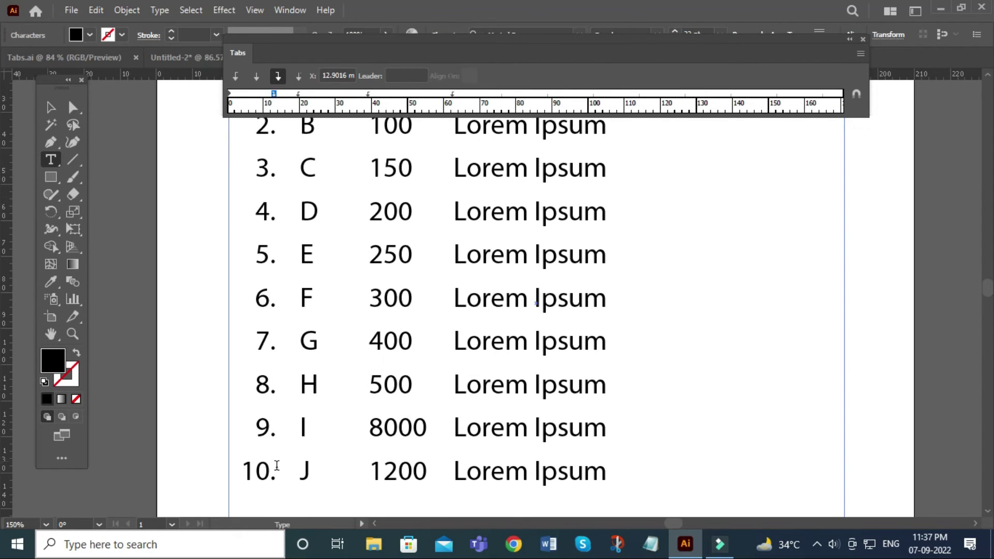
scroll(422, 455, up, 2)
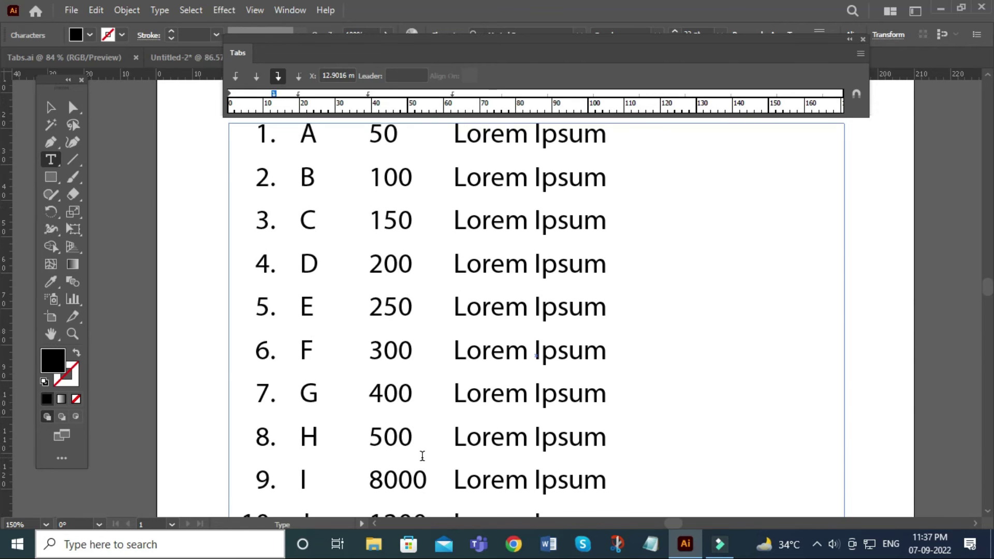
scroll(422, 455, up, 2)
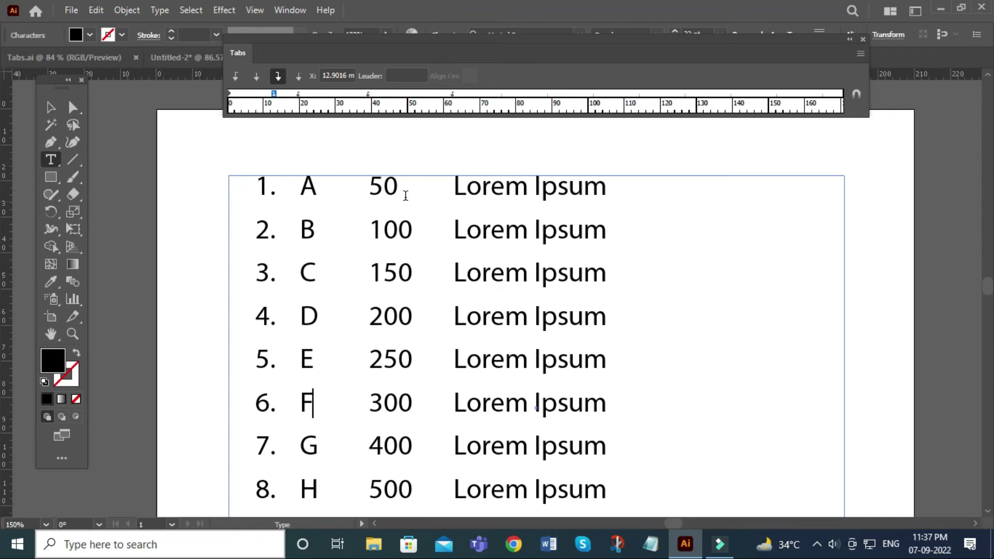
click(21, 239)
drag(422, 183, 410, 206)
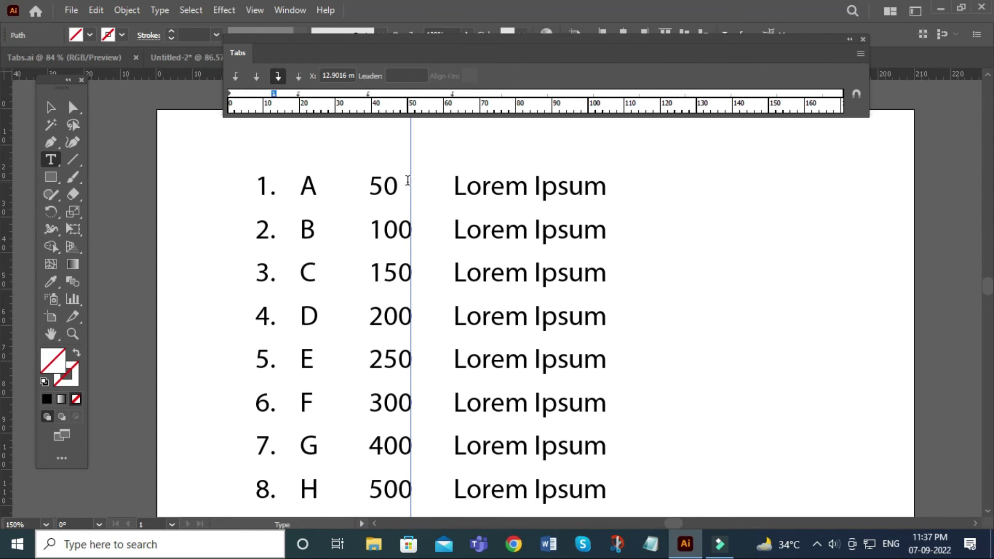
scroll(390, 251, down, 1)
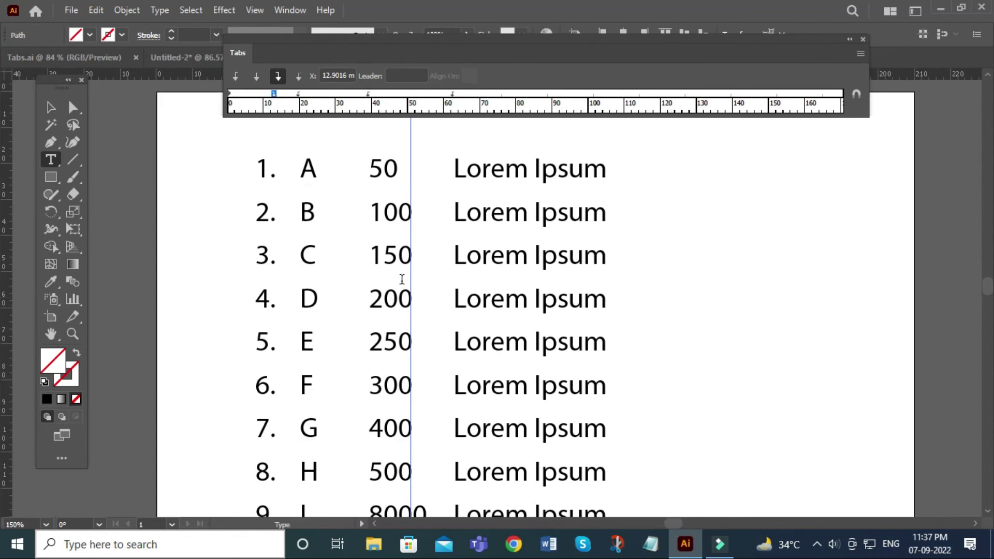
scroll(398, 311, down, 2)
scroll(415, 404, down, 3)
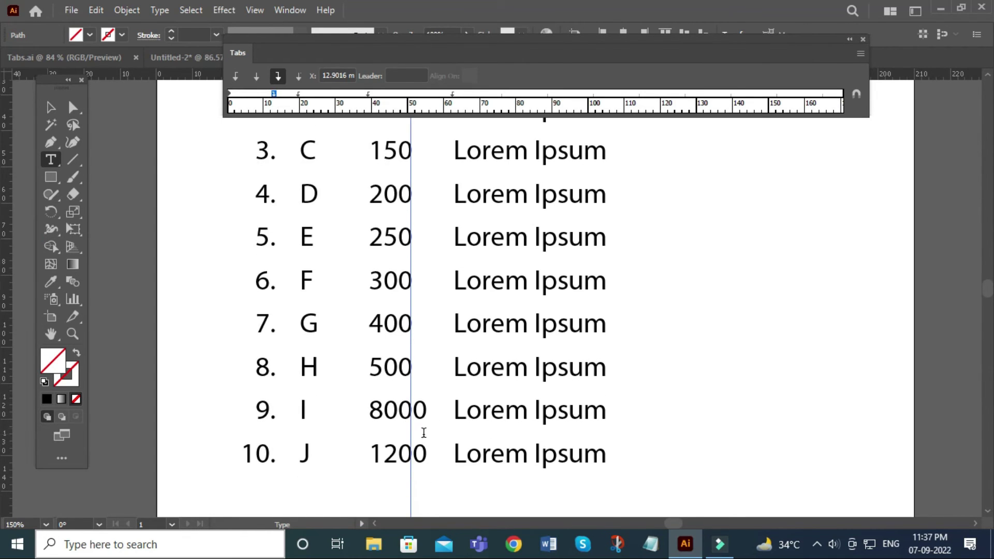
click(505, 414)
key(ctrl+a)
scroll(528, 425, up, 2)
scroll(528, 424, up, 3)
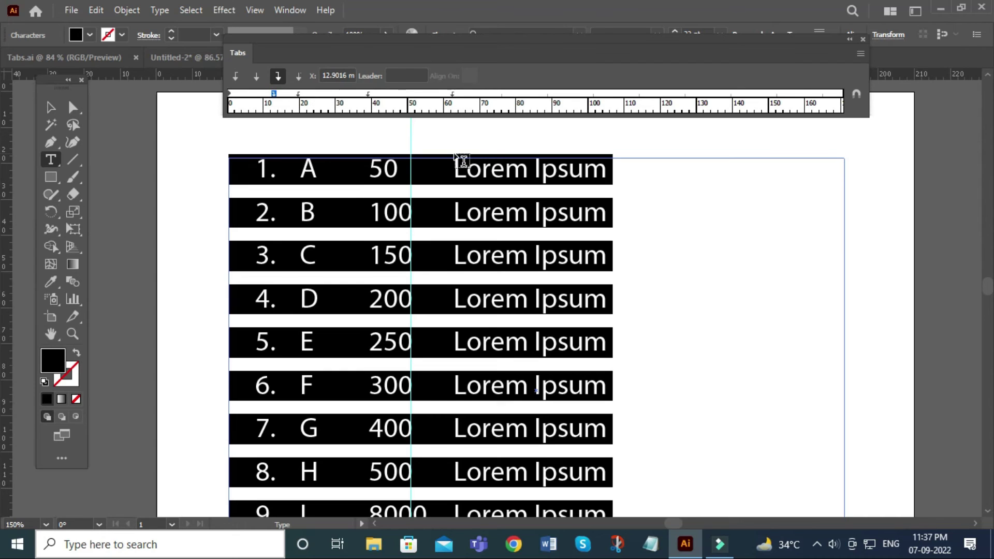
Step: Set the ~38.9 mm value tab stop to Right-Justified and move it to ~50 mm on the guide
click(369, 93)
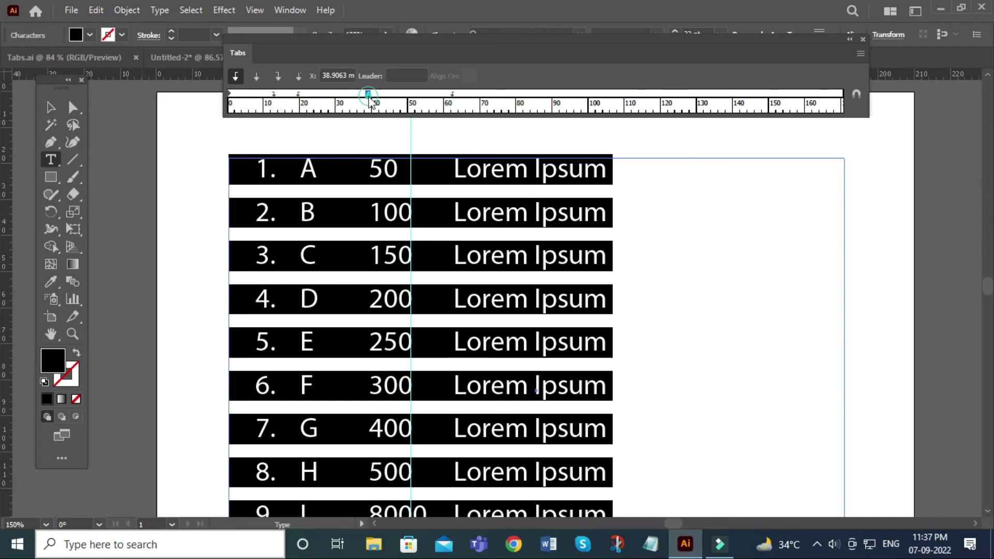
click(278, 76)
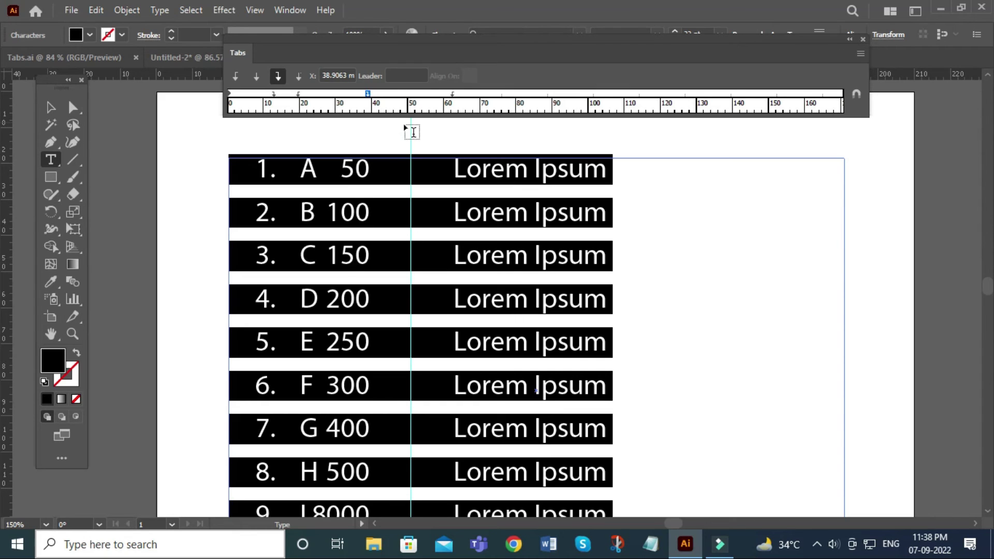
drag(367, 95, 408, 92)
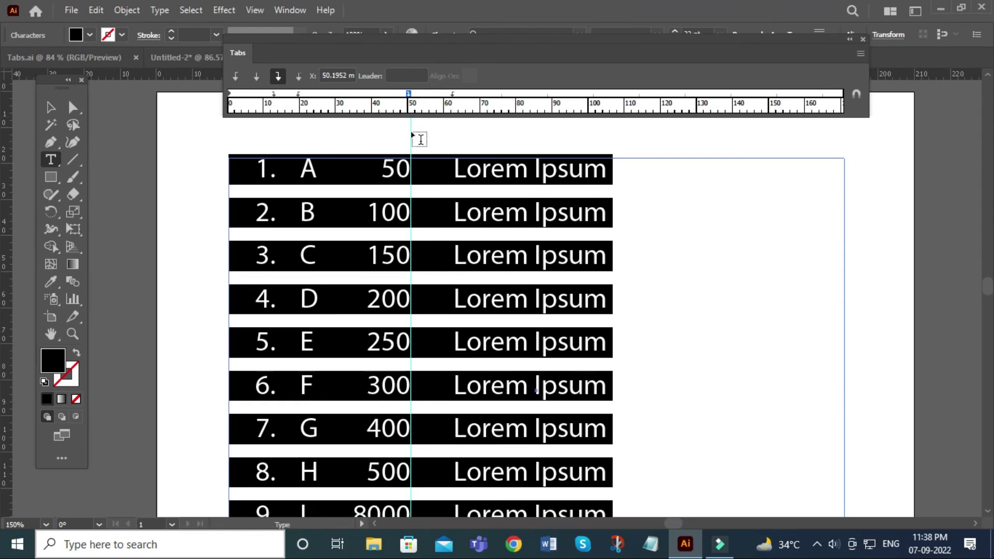
scroll(417, 270, down, 1)
scroll(418, 270, down, 3)
scroll(418, 269, down, 2)
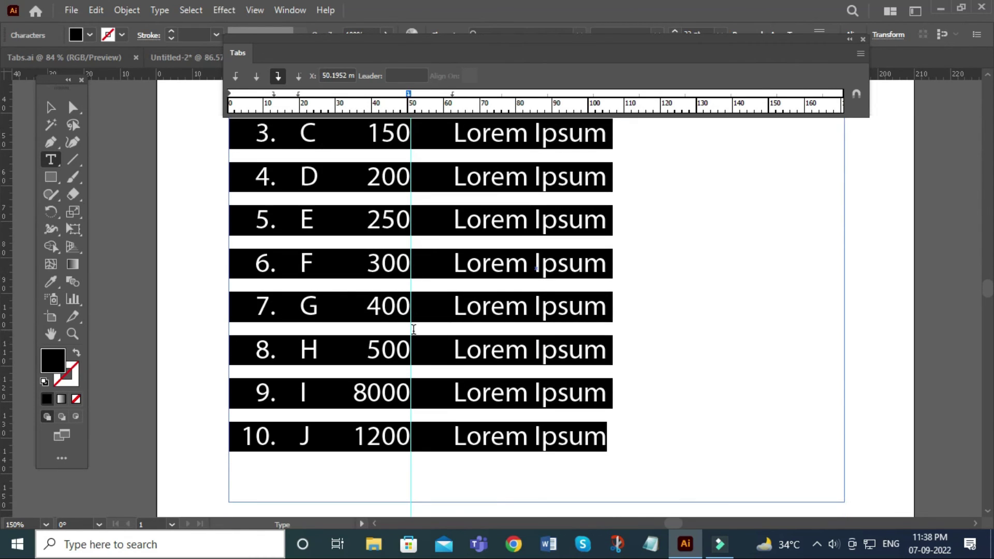
Step: Exit text editing, deselect the frame, and bring rows 1 and 2 back into view
click(50, 107)
click(899, 346)
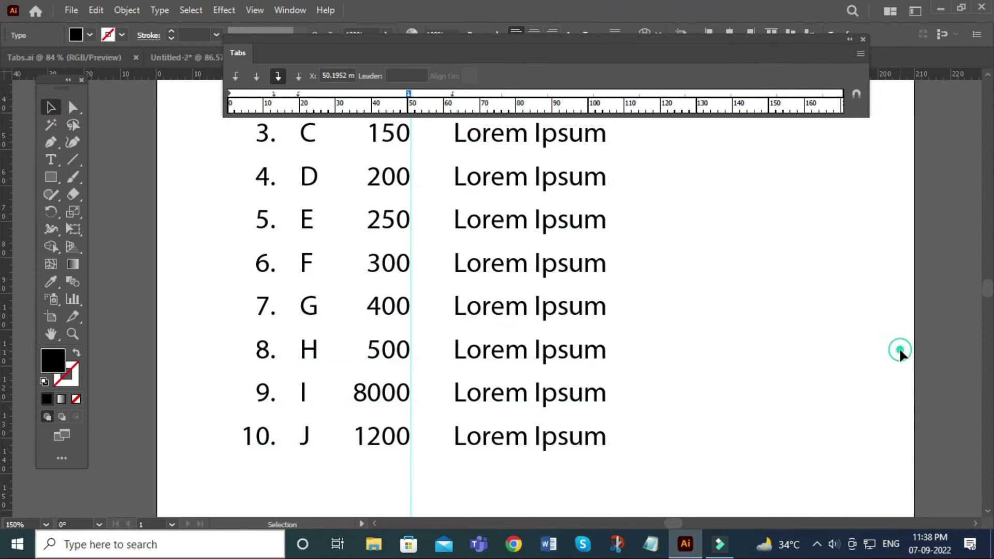
scroll(415, 408, up, 5)
scroll(416, 411, up, 2)
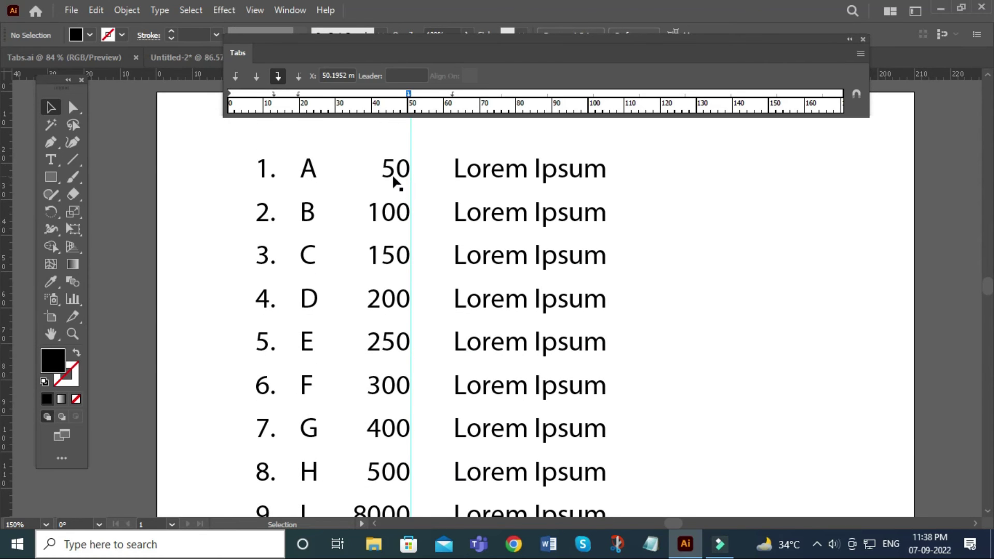
scroll(407, 404, down, 3)
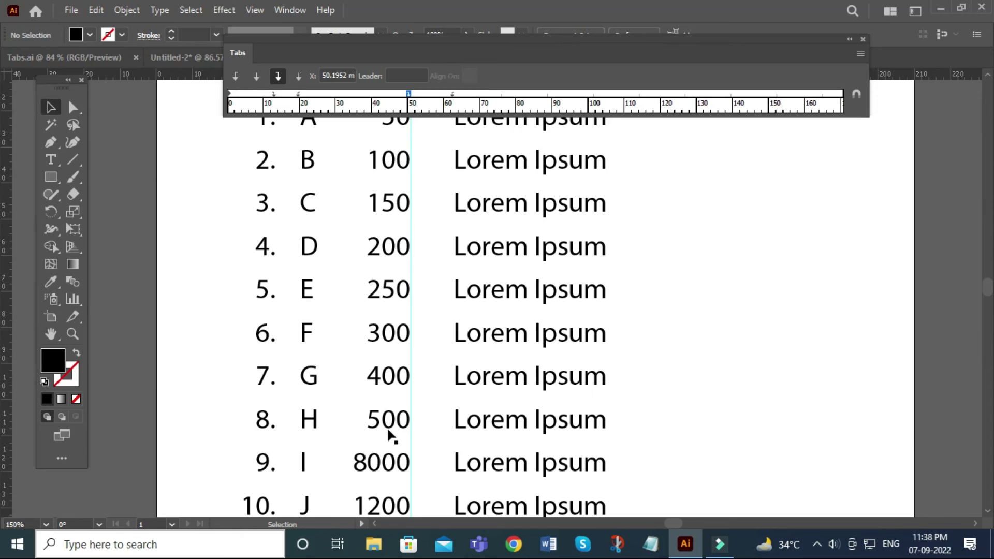
scroll(391, 435, down, 1)
scroll(406, 463, down, 2)
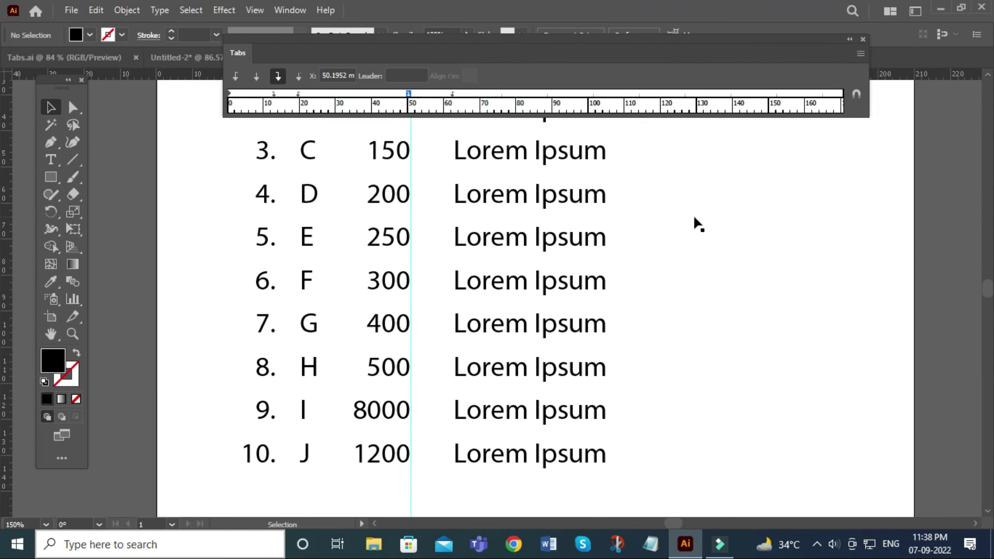
drag(668, 215, 692, 349)
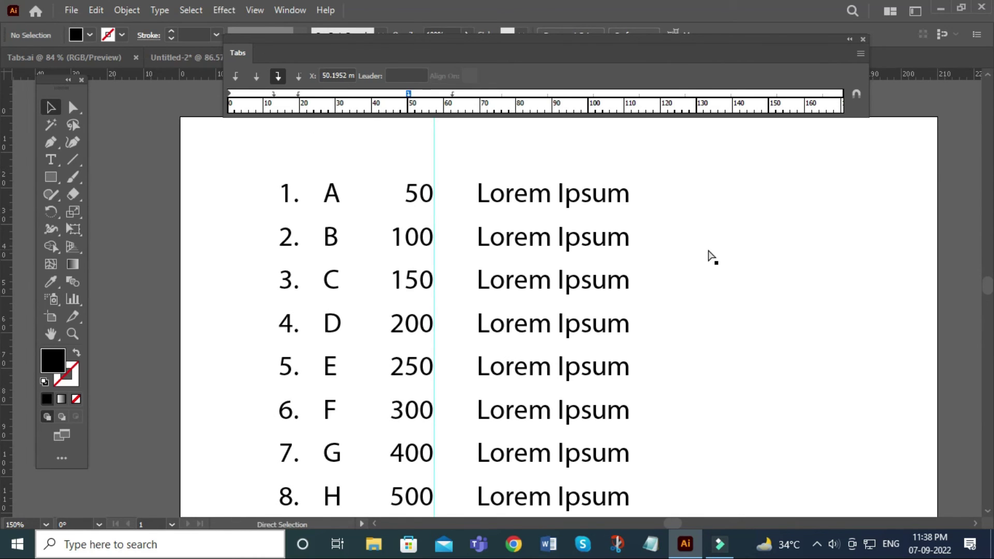
Step: Zoom out, add a vertical guide right of the list, and line the tab guide up with the letter column
key(ctrl+minus)
drag(717, 351, 715, 307)
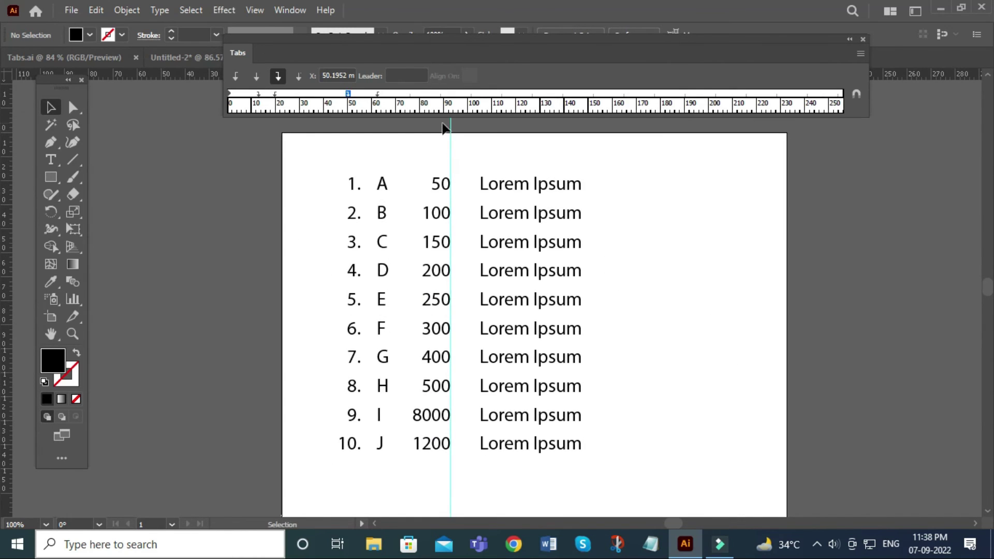
click(499, 119)
drag(11, 452, 362, 455)
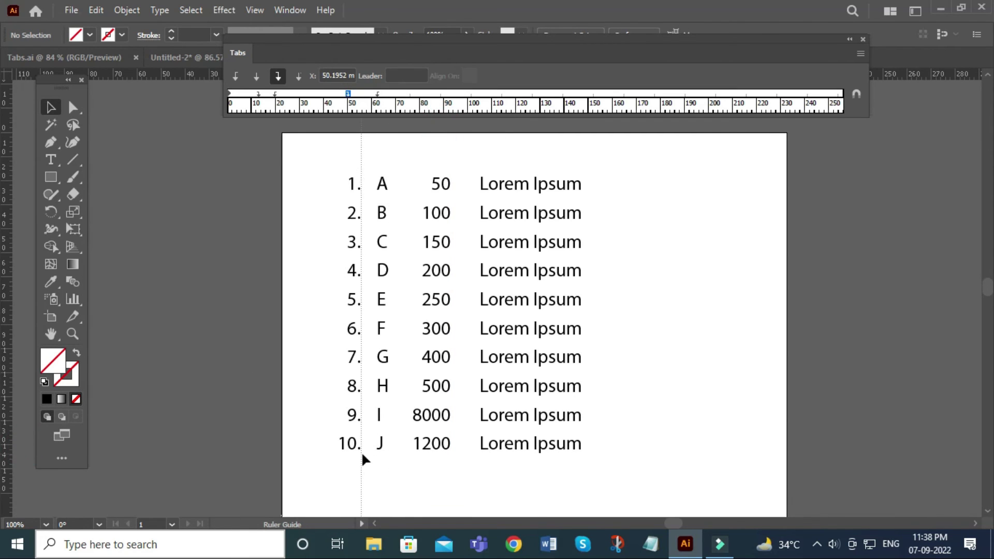
drag(362, 451, 481, 424)
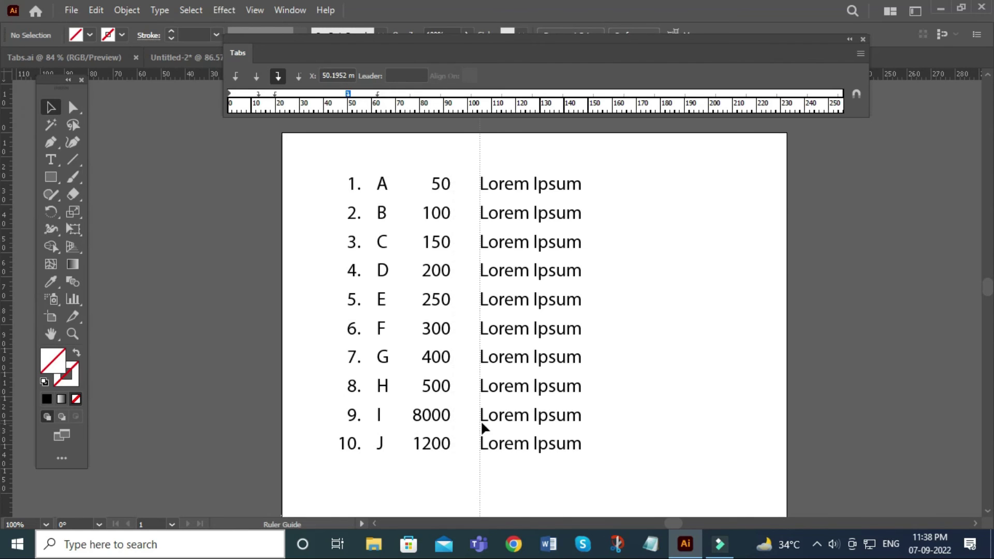
Step: Dismiss the tab guide and deselect the list's text frame
click(498, 205)
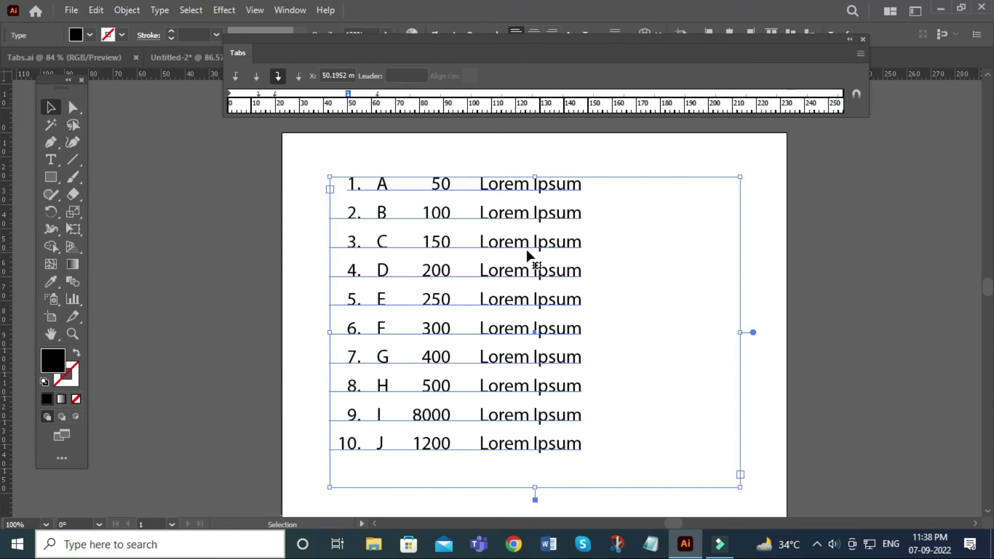
click(821, 239)
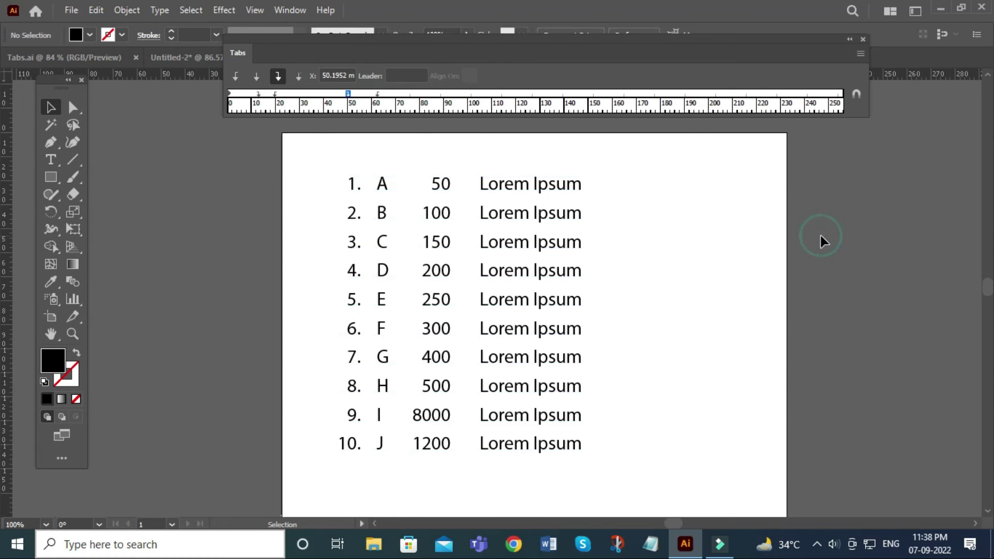
key(ctrl+plus)
key(ctrl+minus)
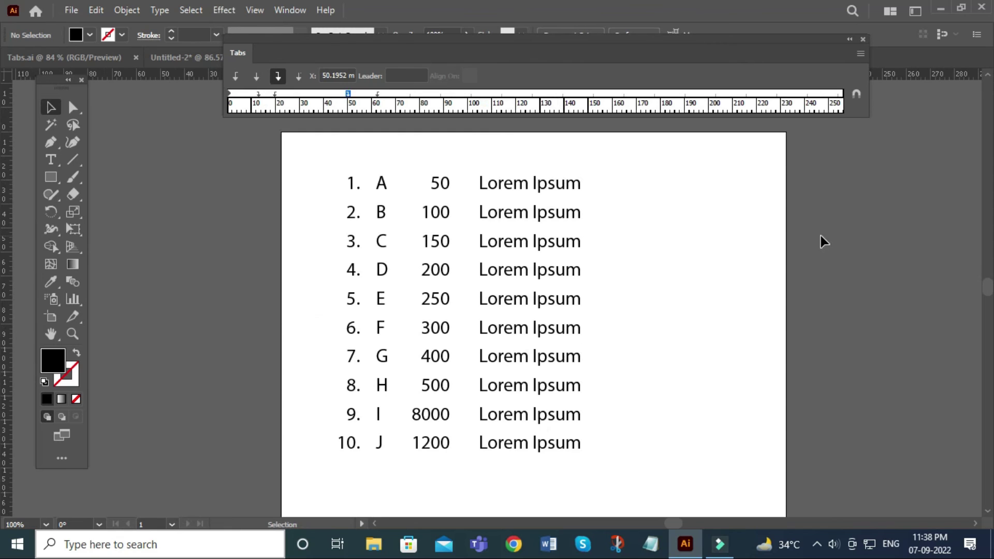
Step: Make the number column's tab stop center-justified and move it left to about 40.8 mm
key(t)
click(428, 269)
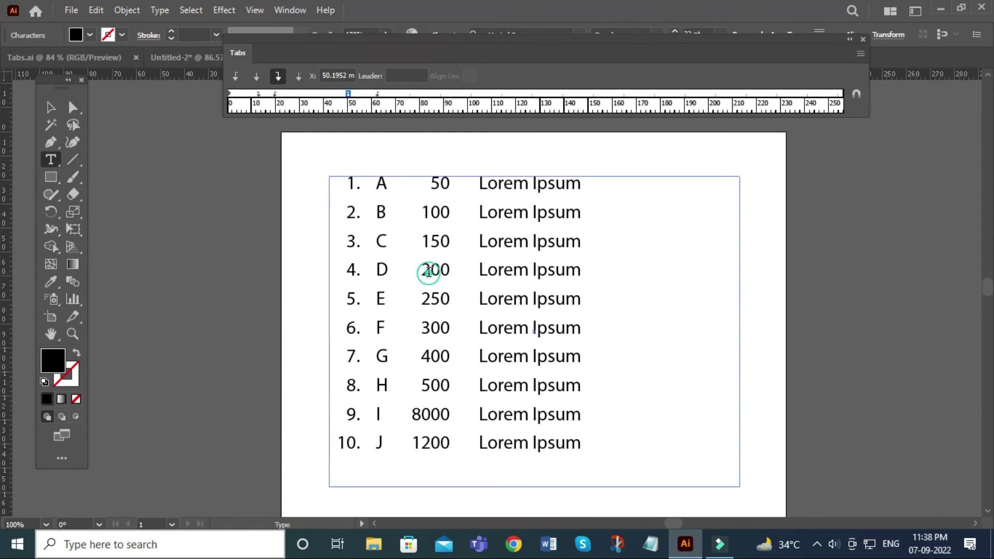
key(ctrl+a)
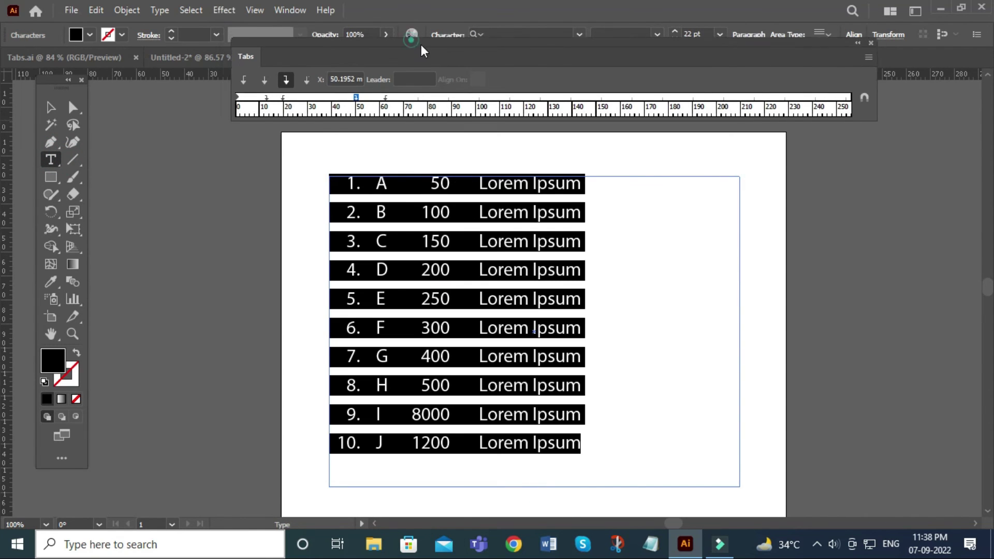
drag(426, 57, 528, 98)
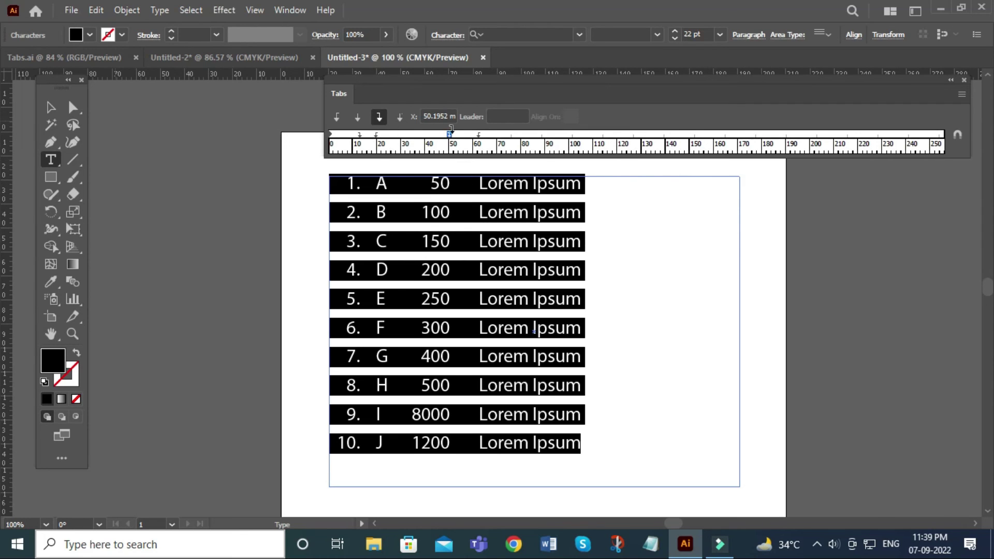
click(359, 117)
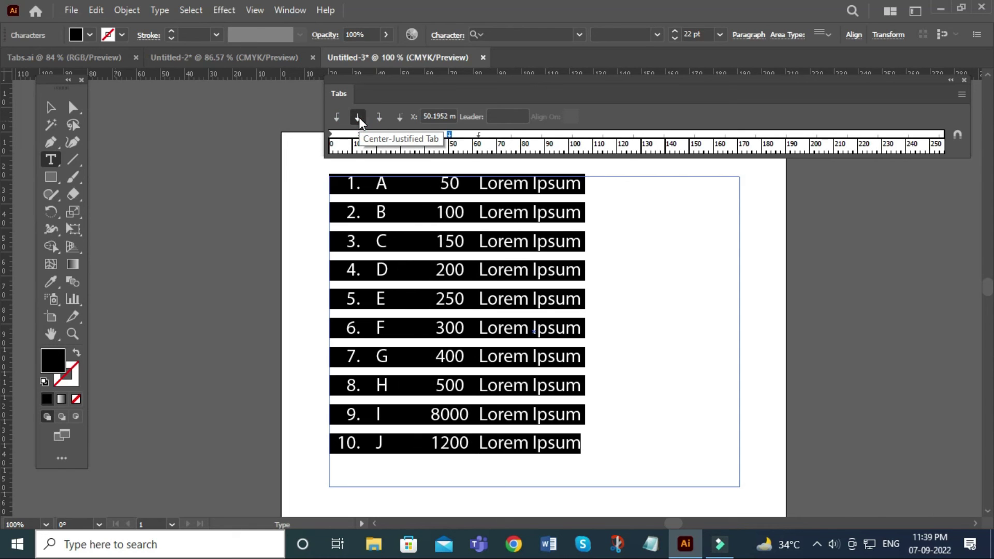
drag(449, 134, 429, 140)
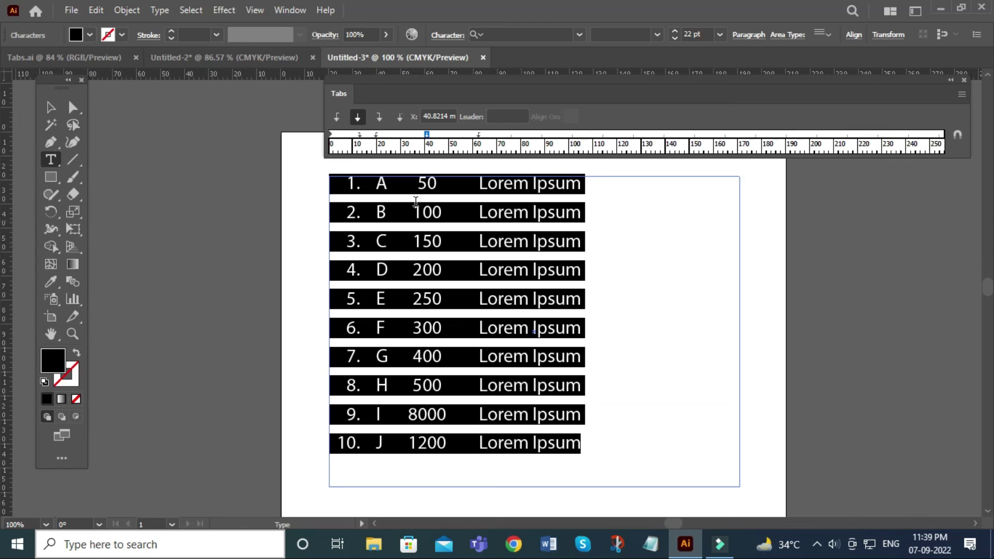
click(51, 108)
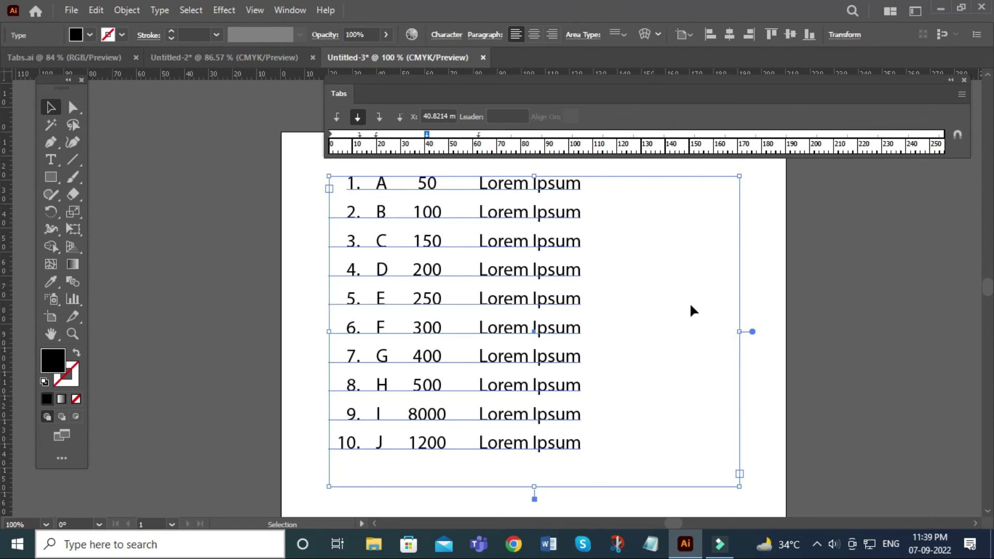
click(887, 325)
click(51, 177)
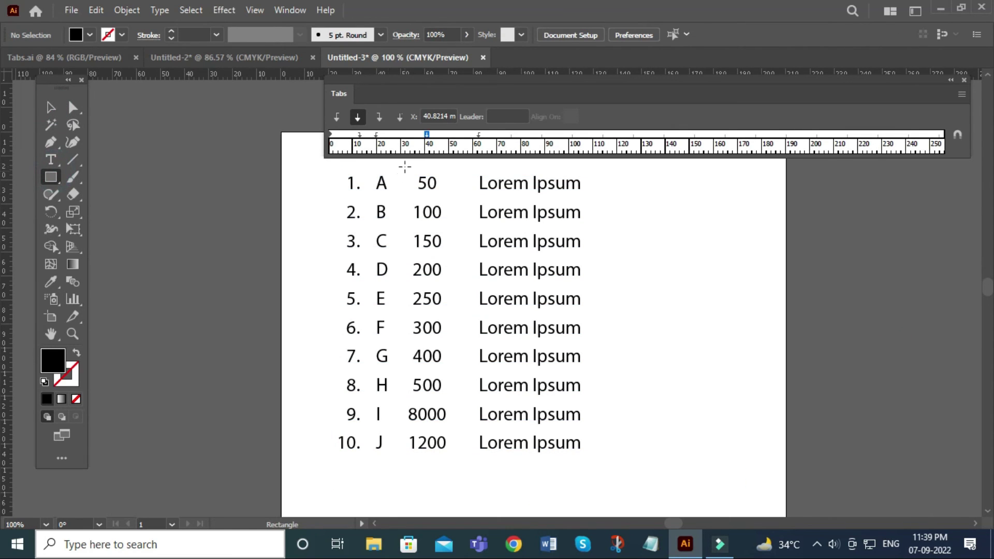
drag(405, 167, 455, 452)
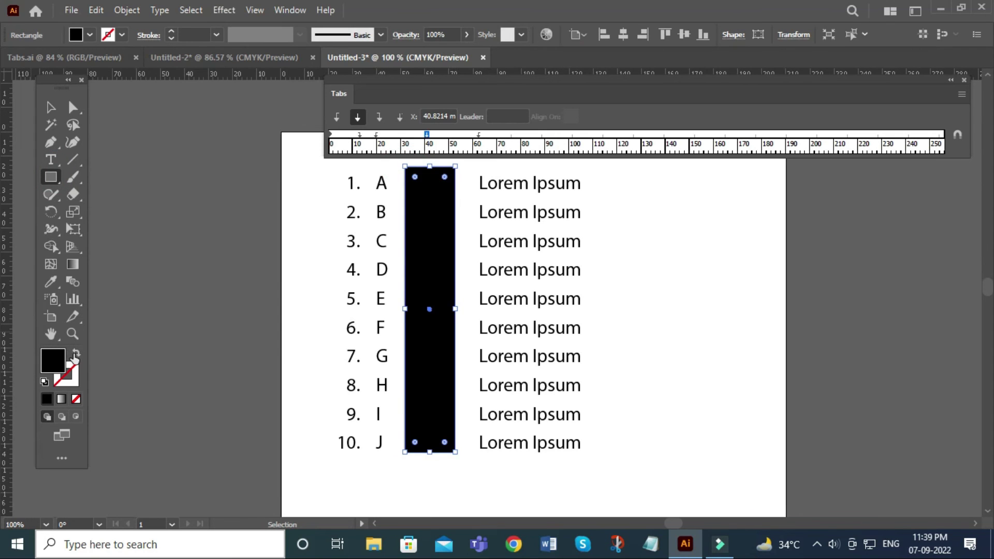
click(75, 355)
click(123, 35)
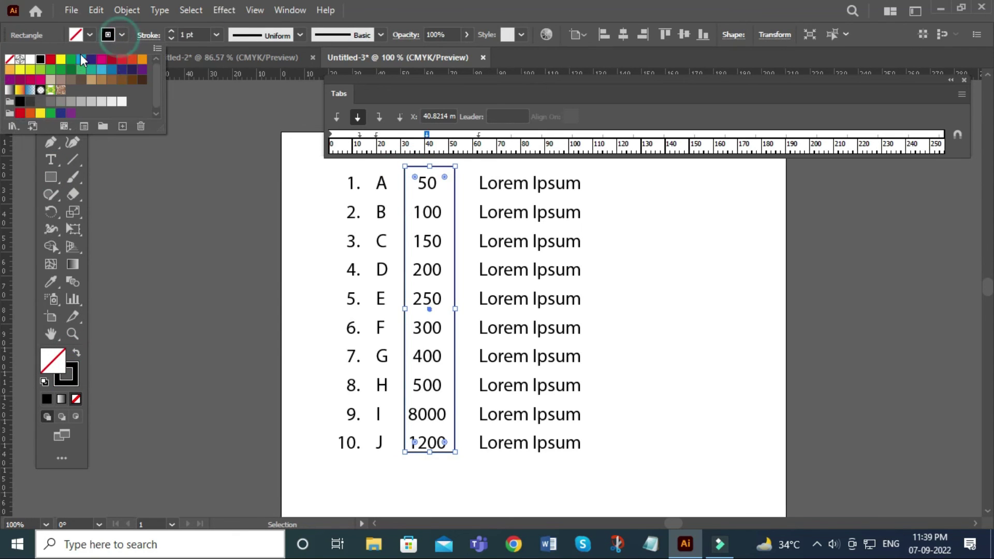
click(50, 59)
click(884, 372)
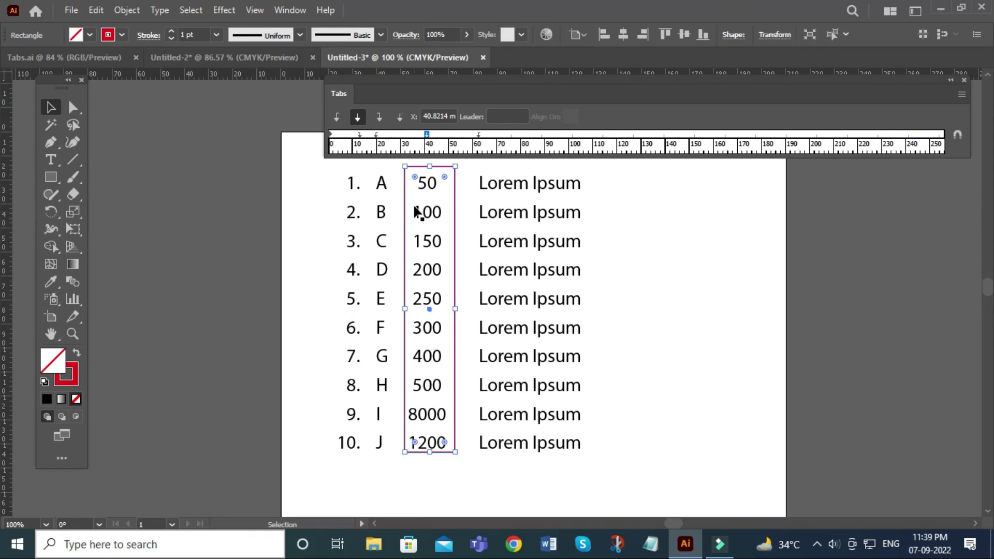
click(272, 219)
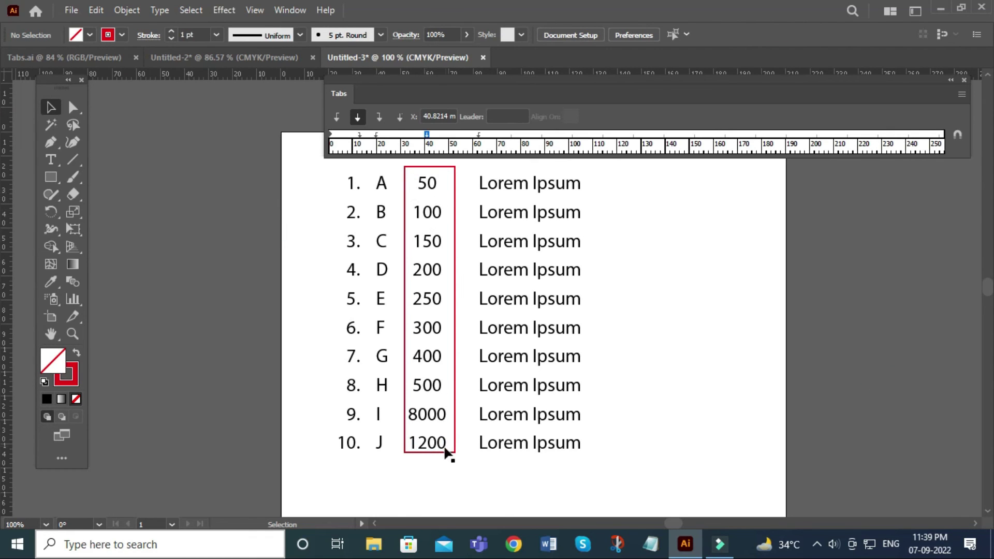
mouse_move(8, 445)
mouse_down()
mouse_move(454, 363)
mouse_move(446, 373)
mouse_up()
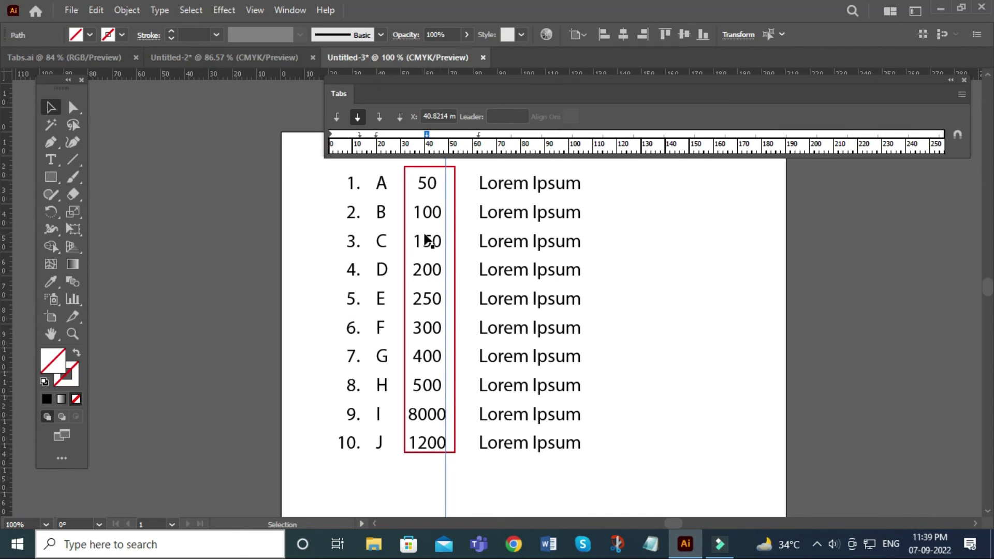
key(Delete)
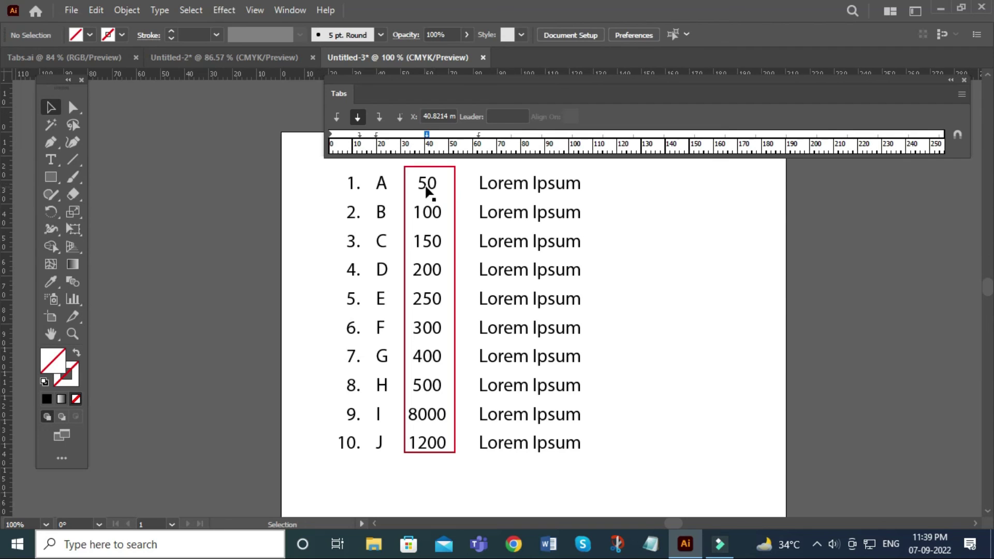
click(454, 452)
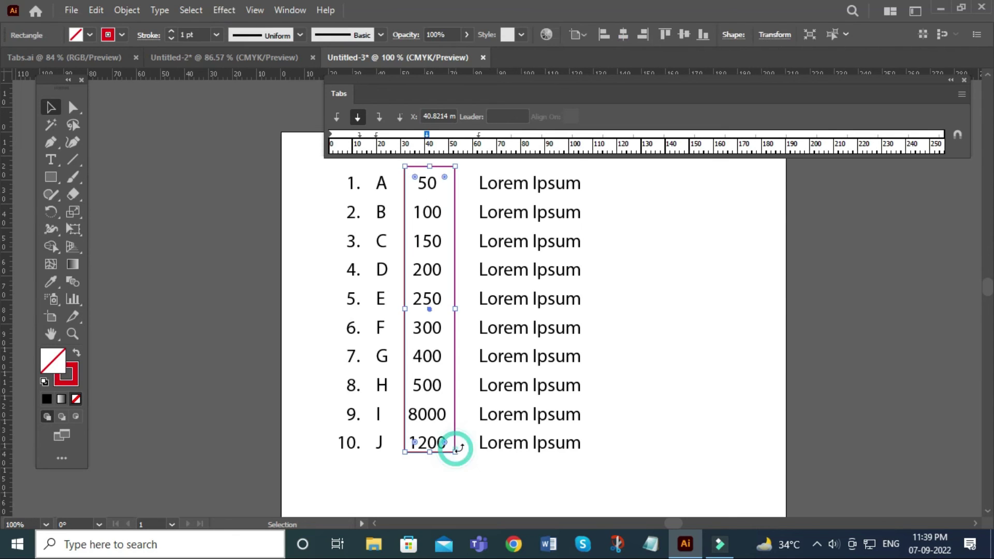
key(Delete)
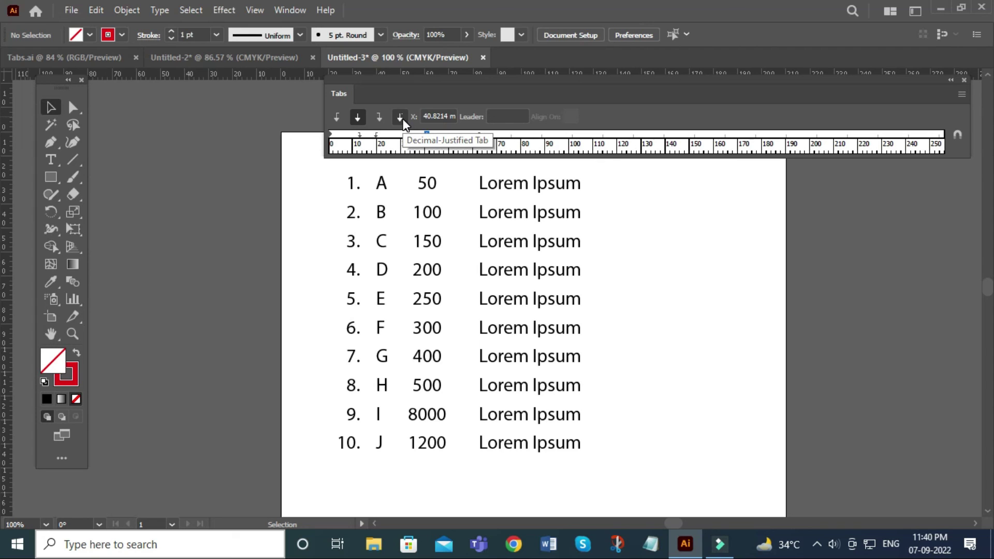
Step: Shrink the list's text frame to end just past the text and below the last line
click(639, 304)
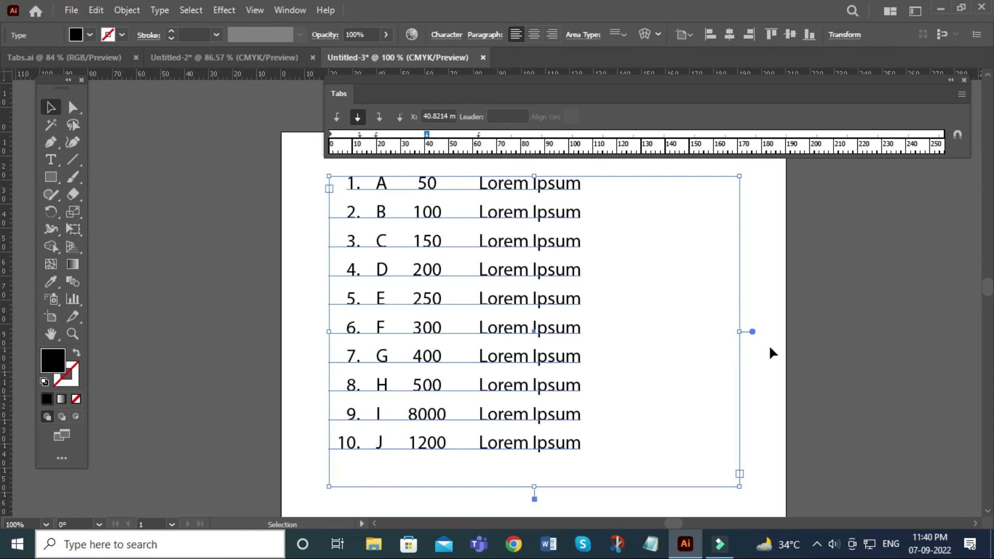
drag(744, 333, 603, 332)
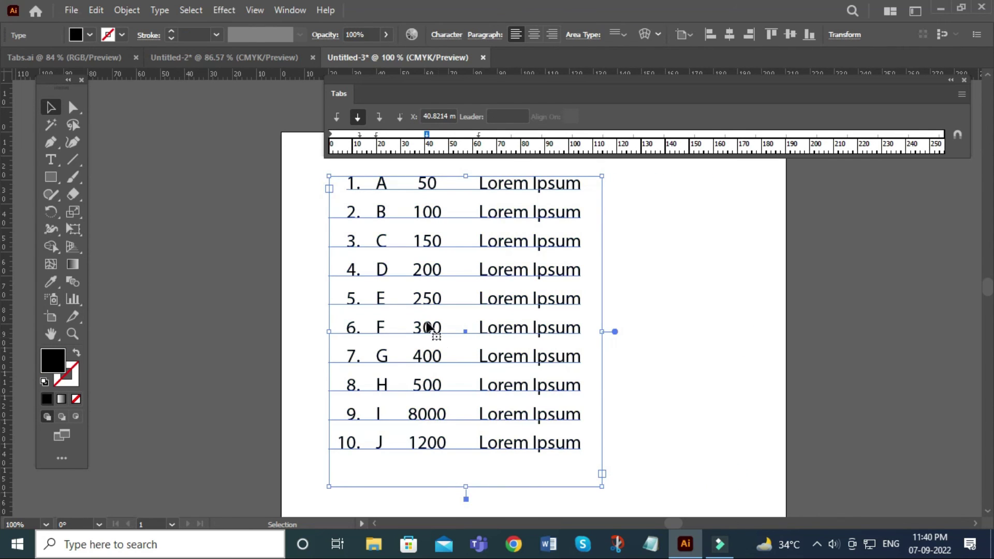
drag(466, 487, 466, 460)
Step: Deselect the frame, recentre the list on the artboard and close the Tabs panel
click(672, 422)
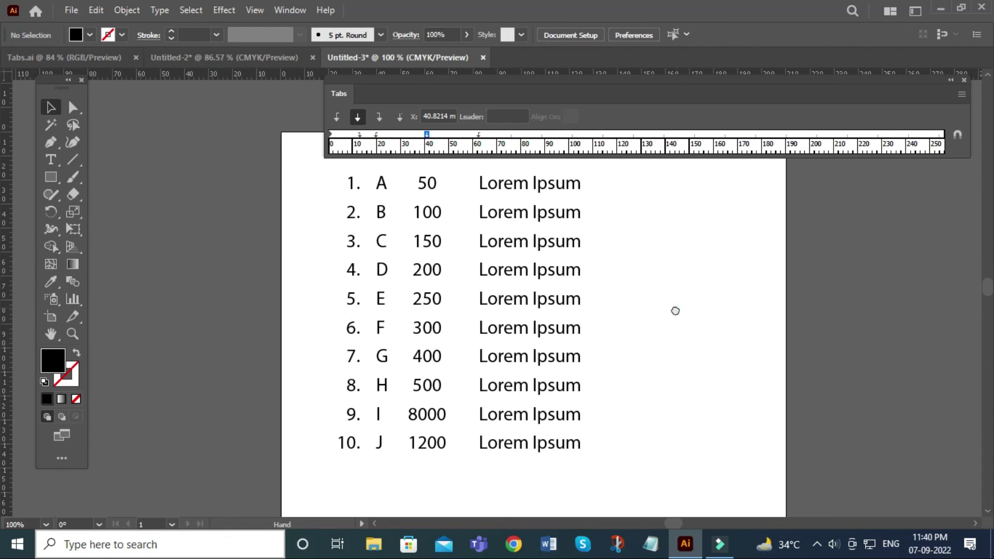
drag(675, 309, 646, 319)
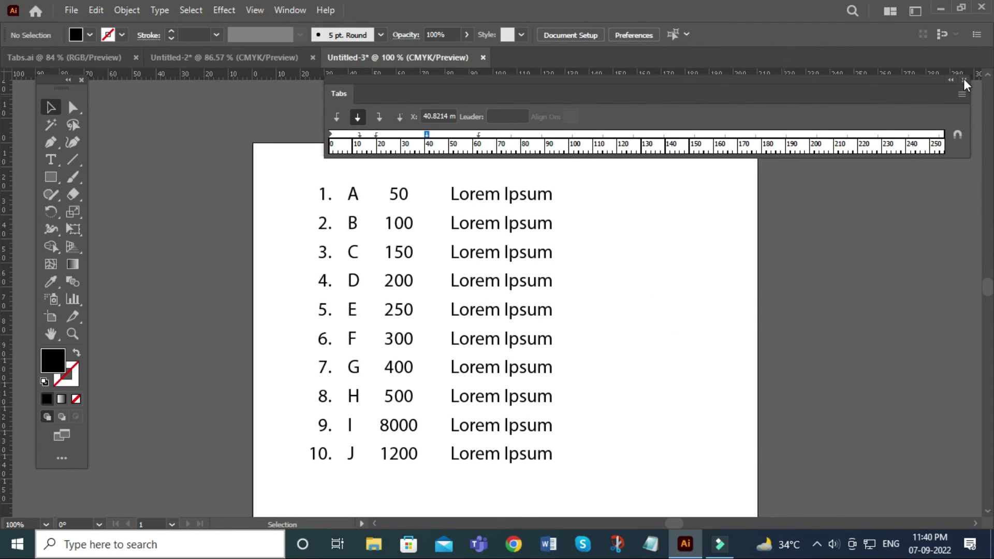
click(964, 79)
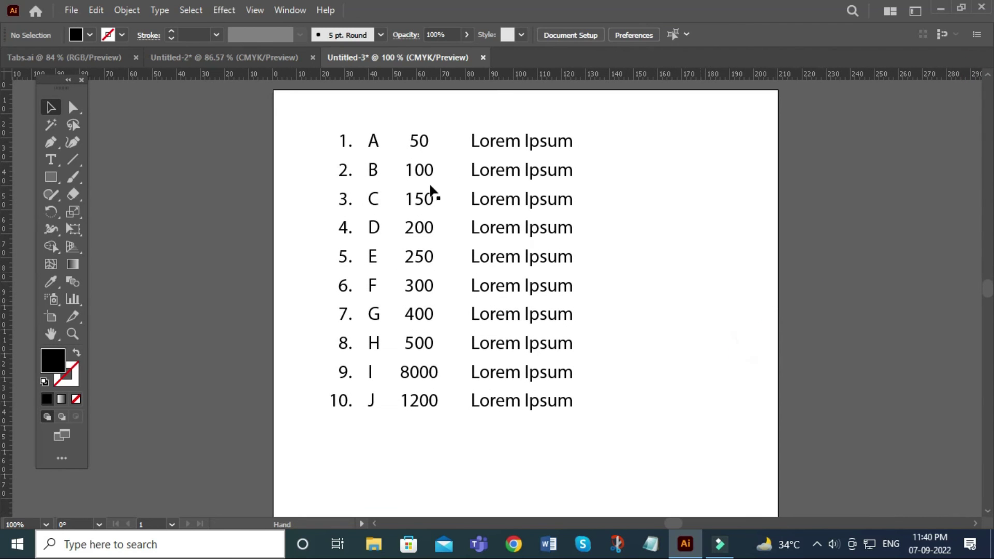
Step: Switch to the Tabs.ai document with the yellow TABS title artwork
click(91, 58)
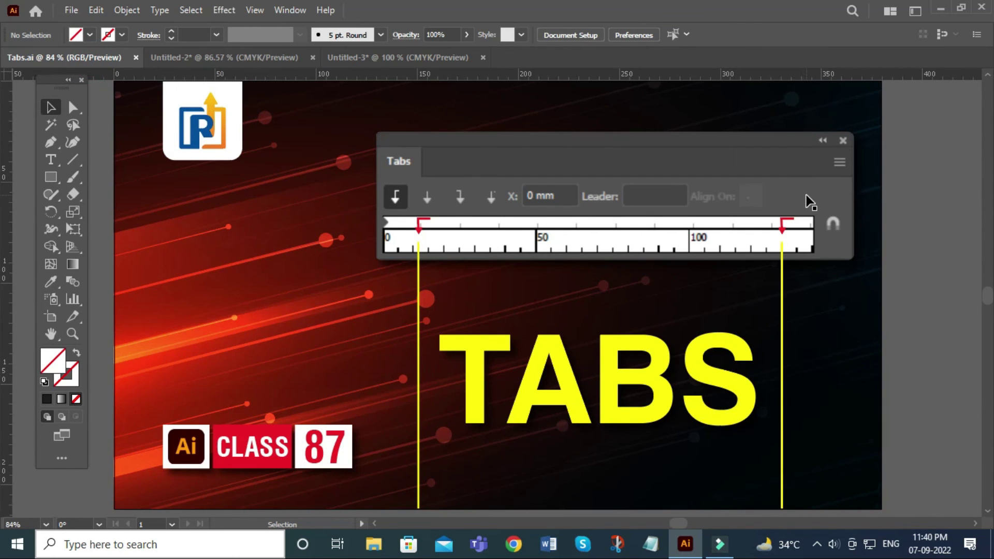